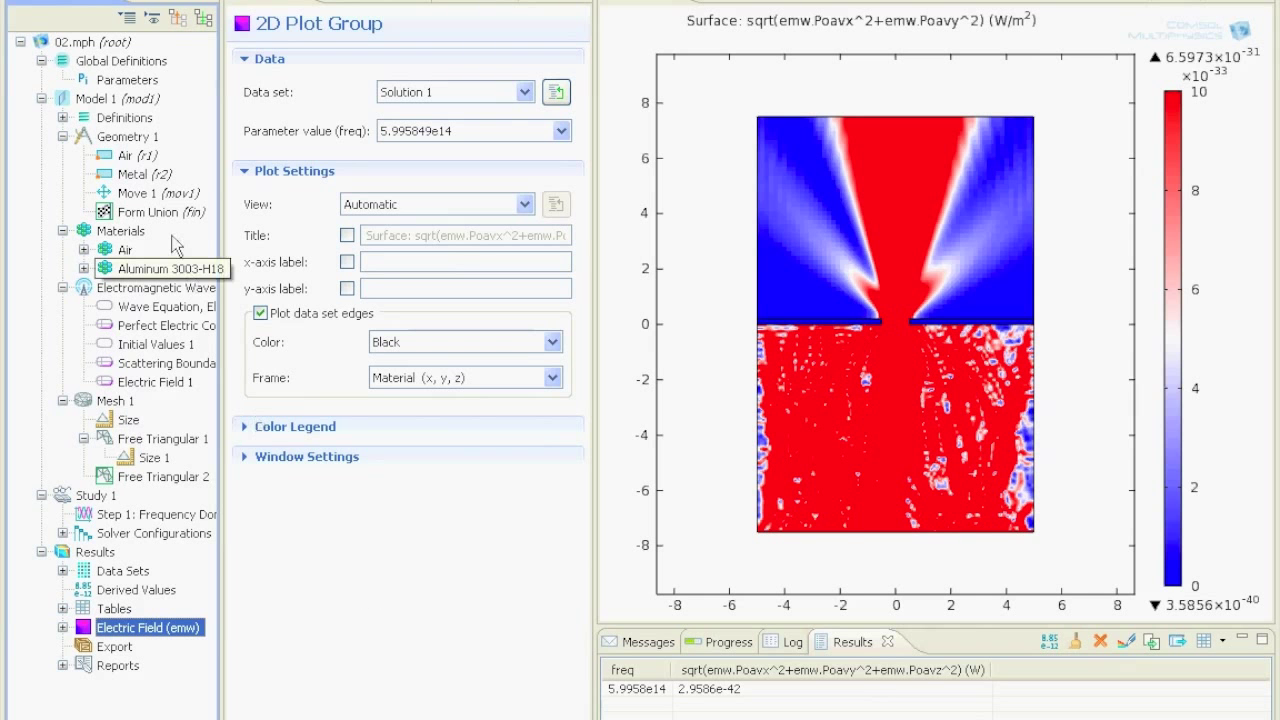
# Show the global parameters: width 10[um], height 15[um], slit 1000[nm], lambda 500[nm]
pyautogui.click(128, 82)
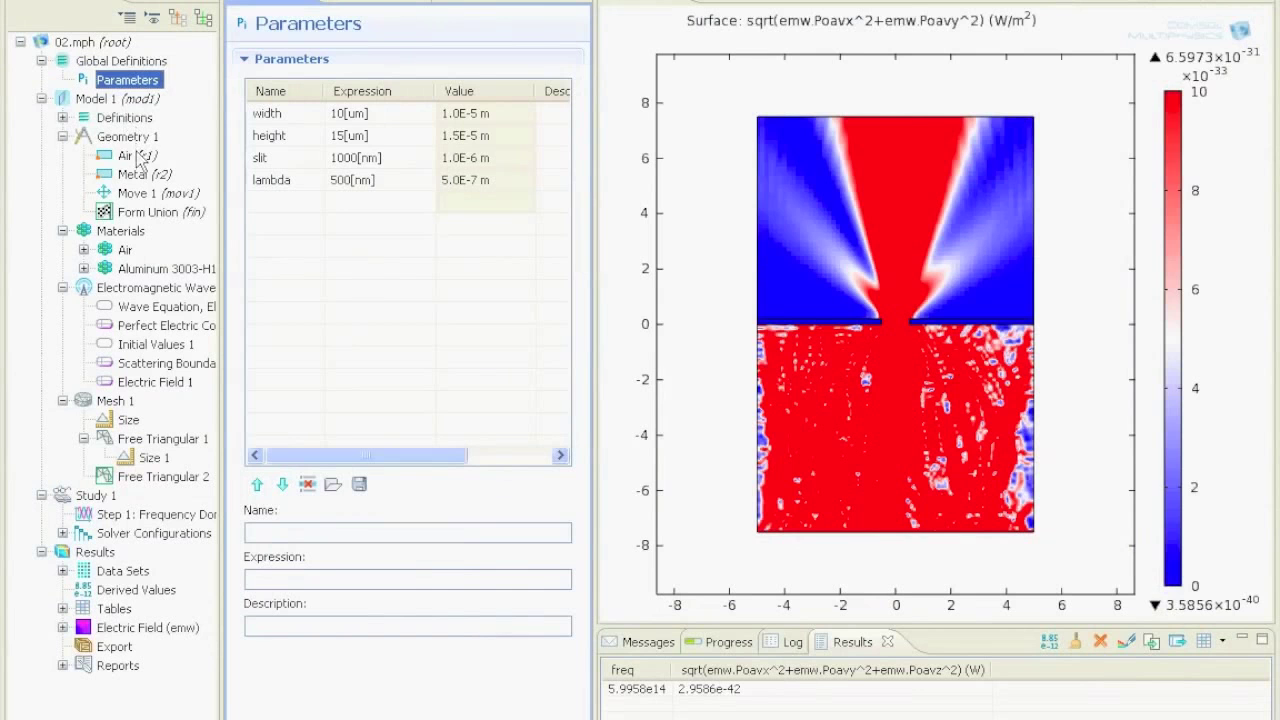
# Review the Air and Metal rectangle geometries, then go back to the global parameters
pyautogui.click(257, 274)
pyautogui.click(140, 175)
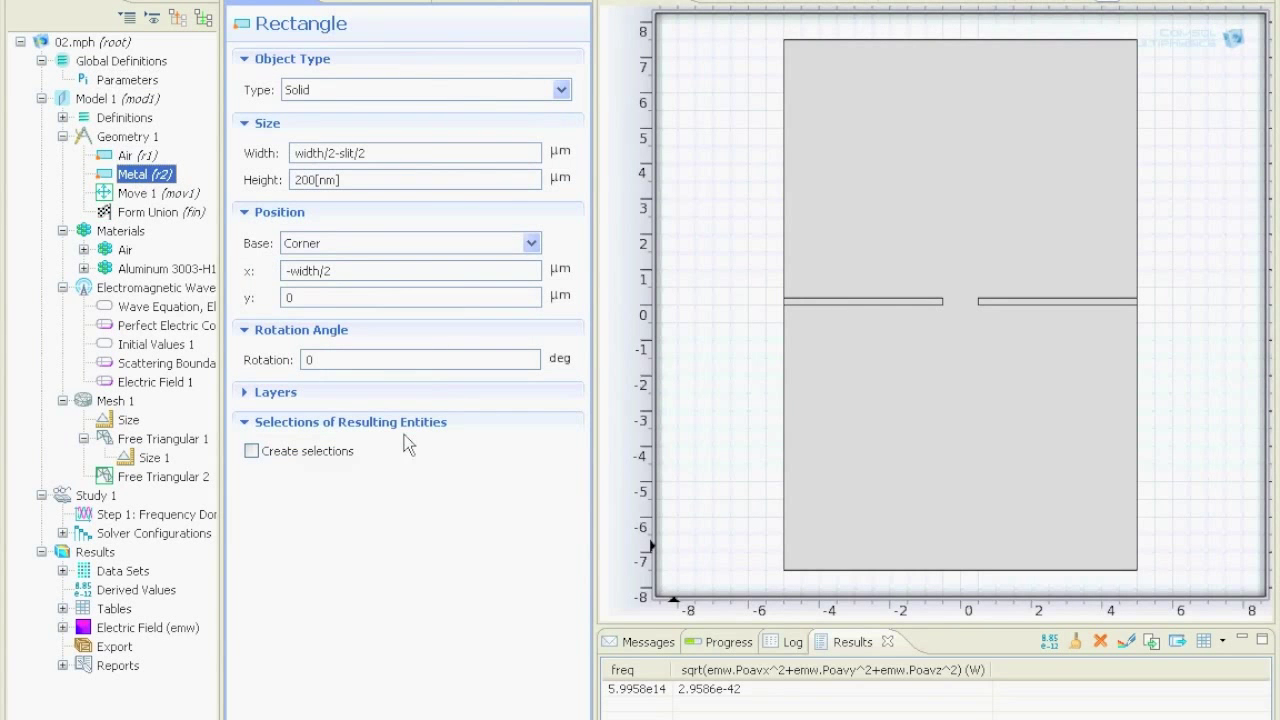
pyautogui.click(128, 80)
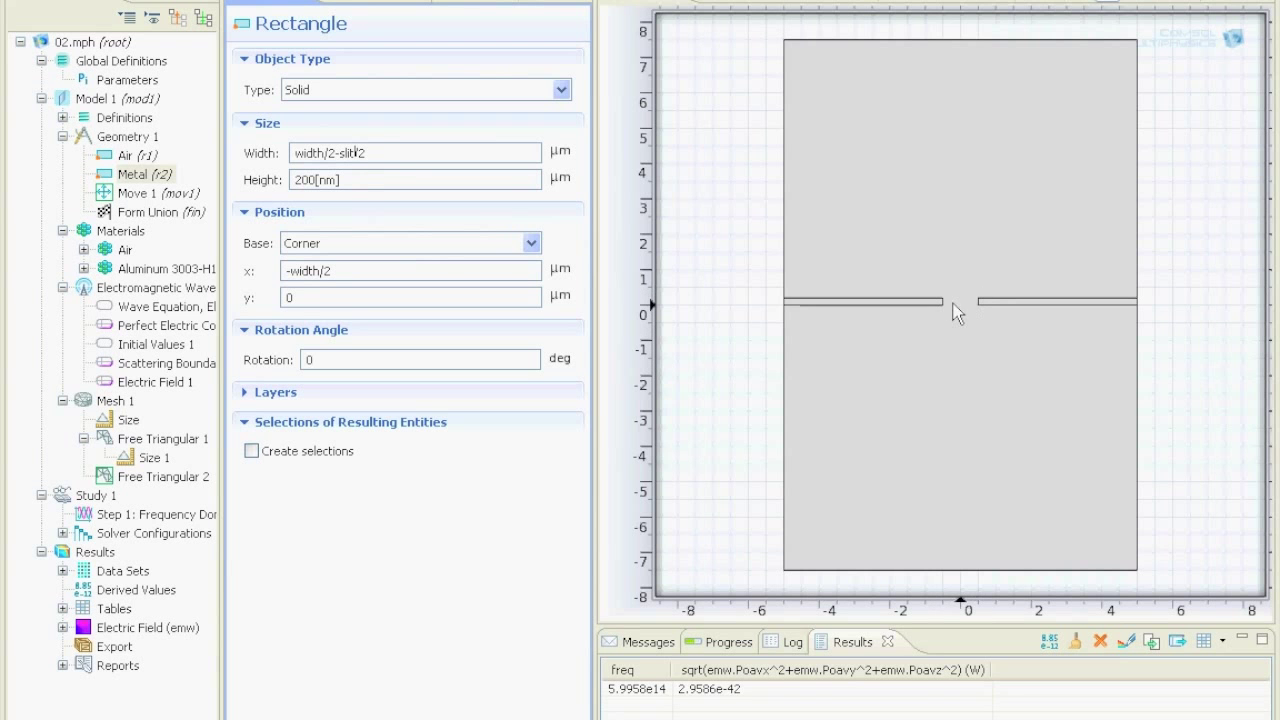
# Review the Aluminum and Air materials, scattering and incident-field boundaries, and the triangular mesh
pyautogui.click(120, 270)
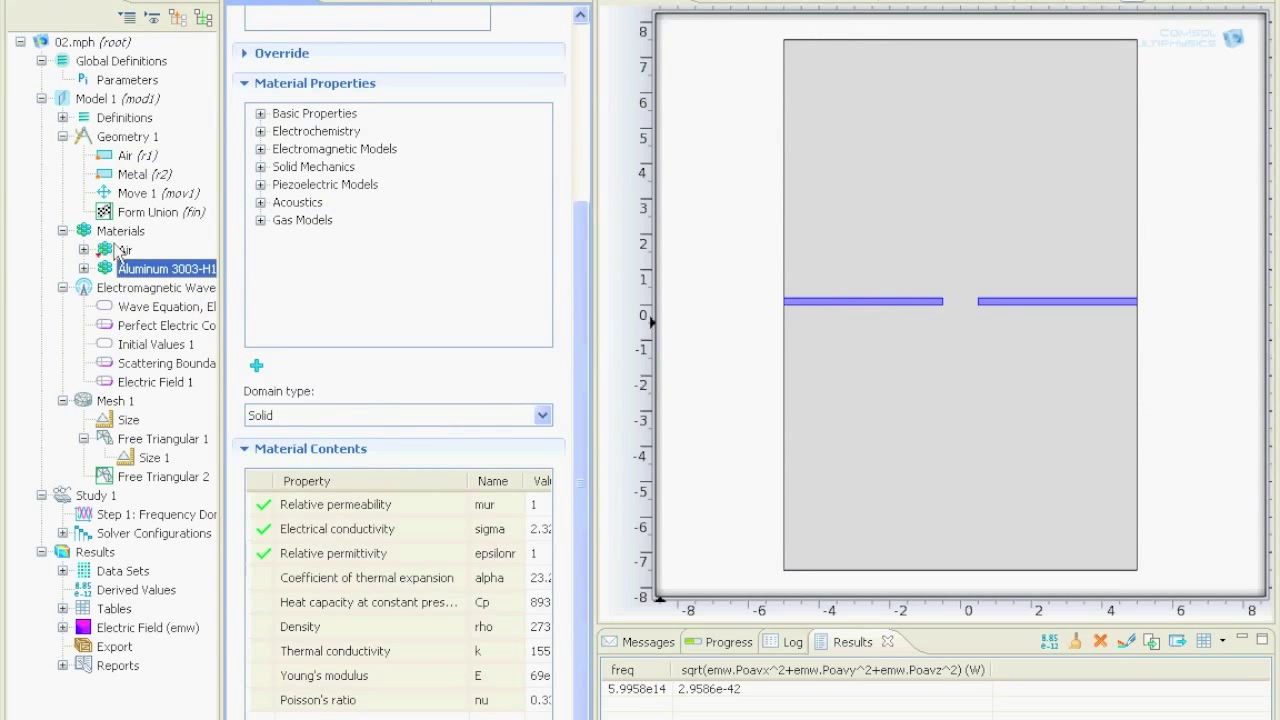
pyautogui.click(118, 251)
pyautogui.click(141, 290)
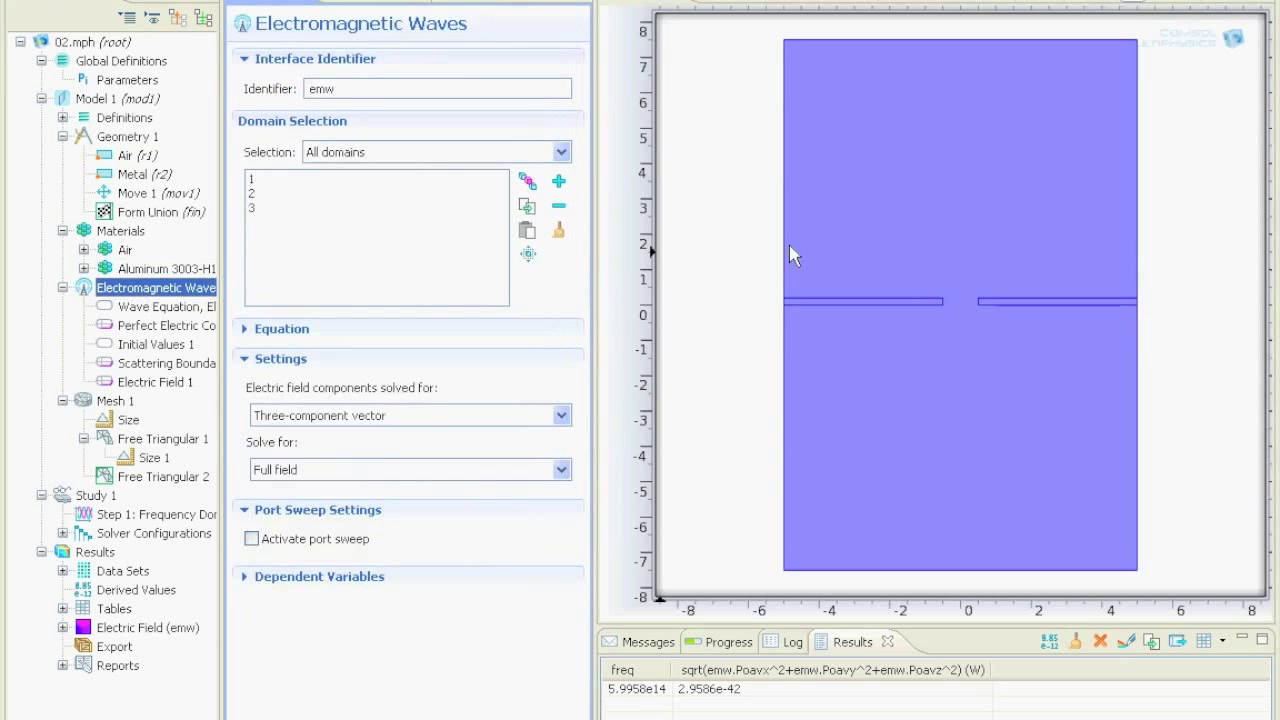
pyautogui.click(155, 366)
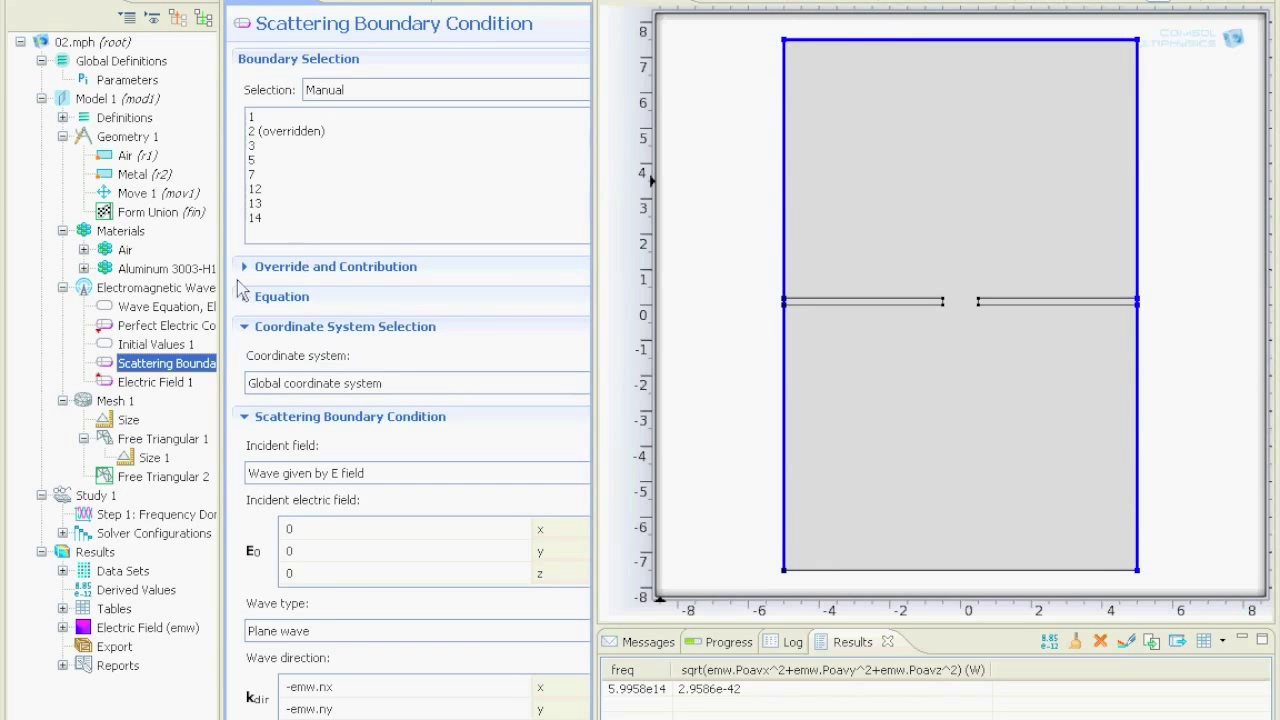
pyautogui.click(156, 384)
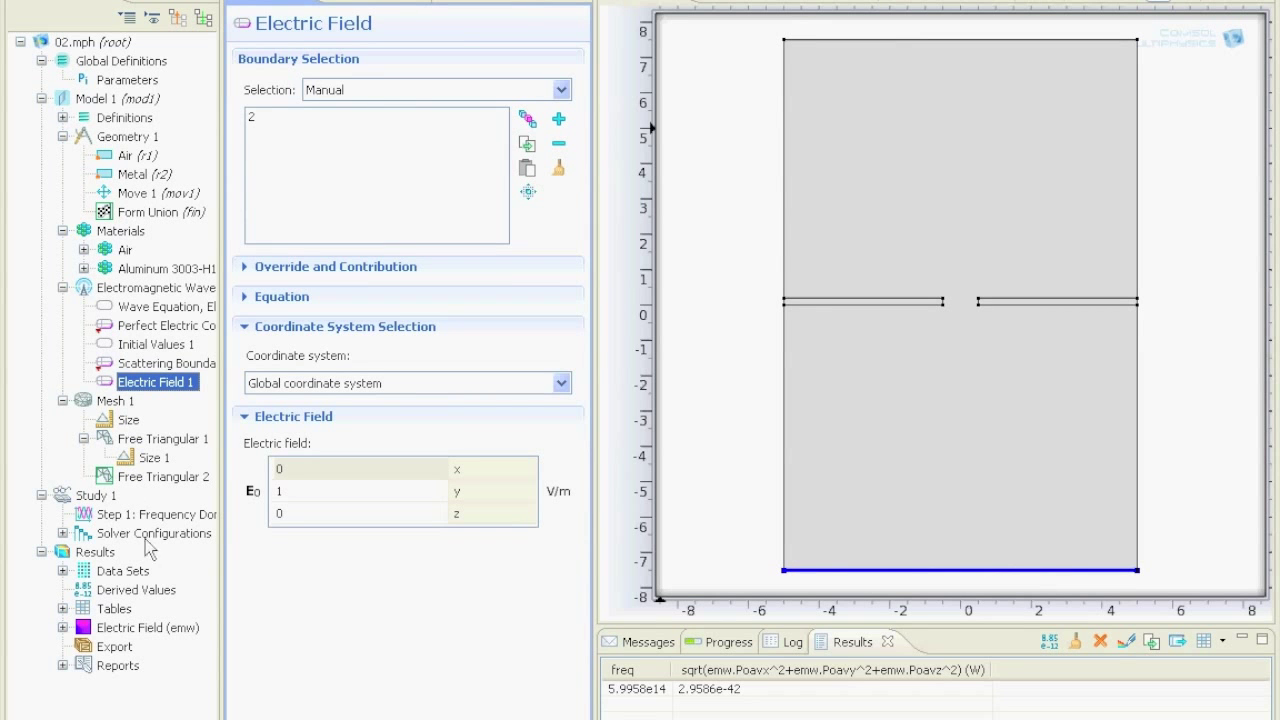
pyautogui.click(113, 402)
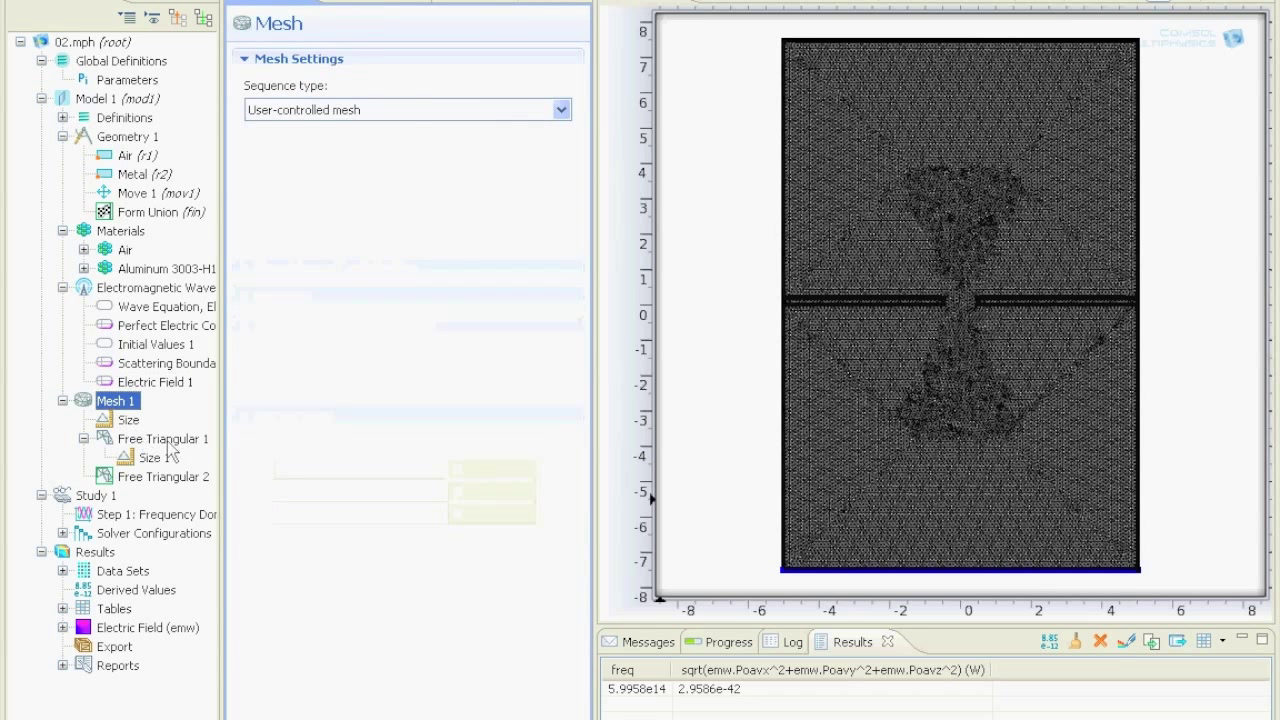
# Inspect the Frequency Domain step of Study 1, whose frequency is c_const/lambda
pyautogui.click(98, 498)
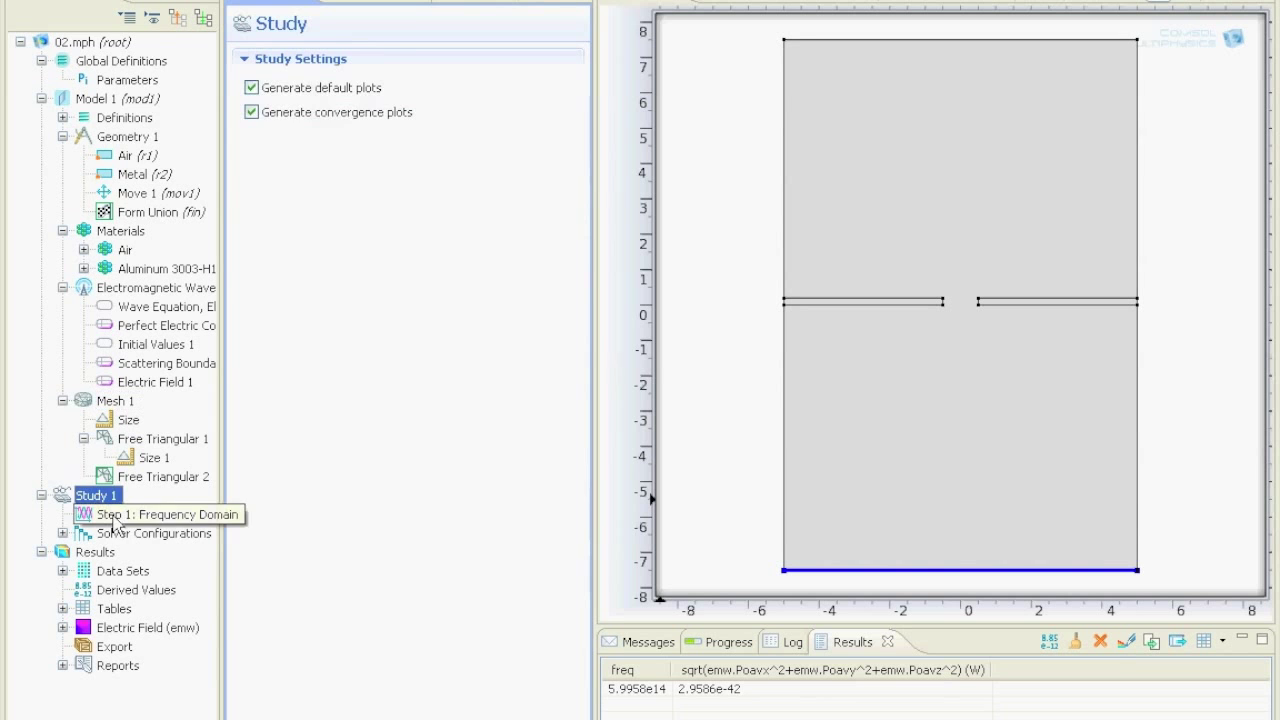
pyautogui.click(116, 517)
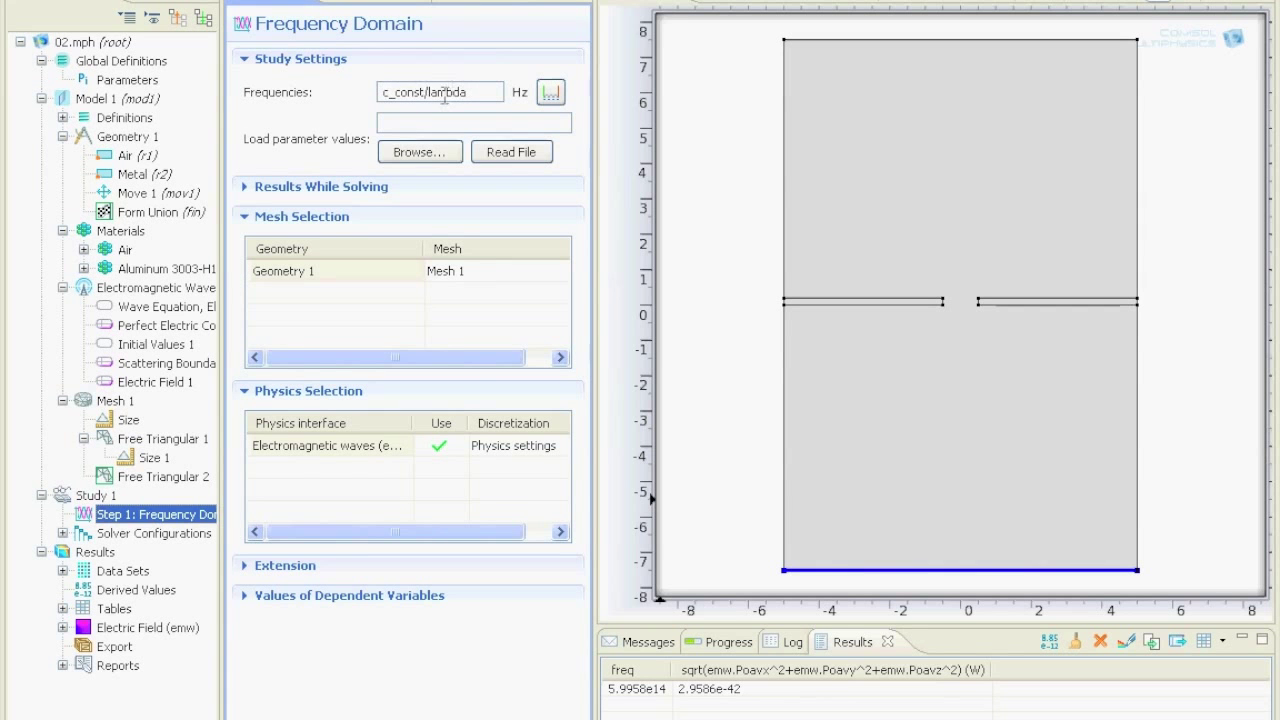
pyautogui.click(446, 95)
pyautogui.doubleClick(448, 95)
pyautogui.click(451, 95)
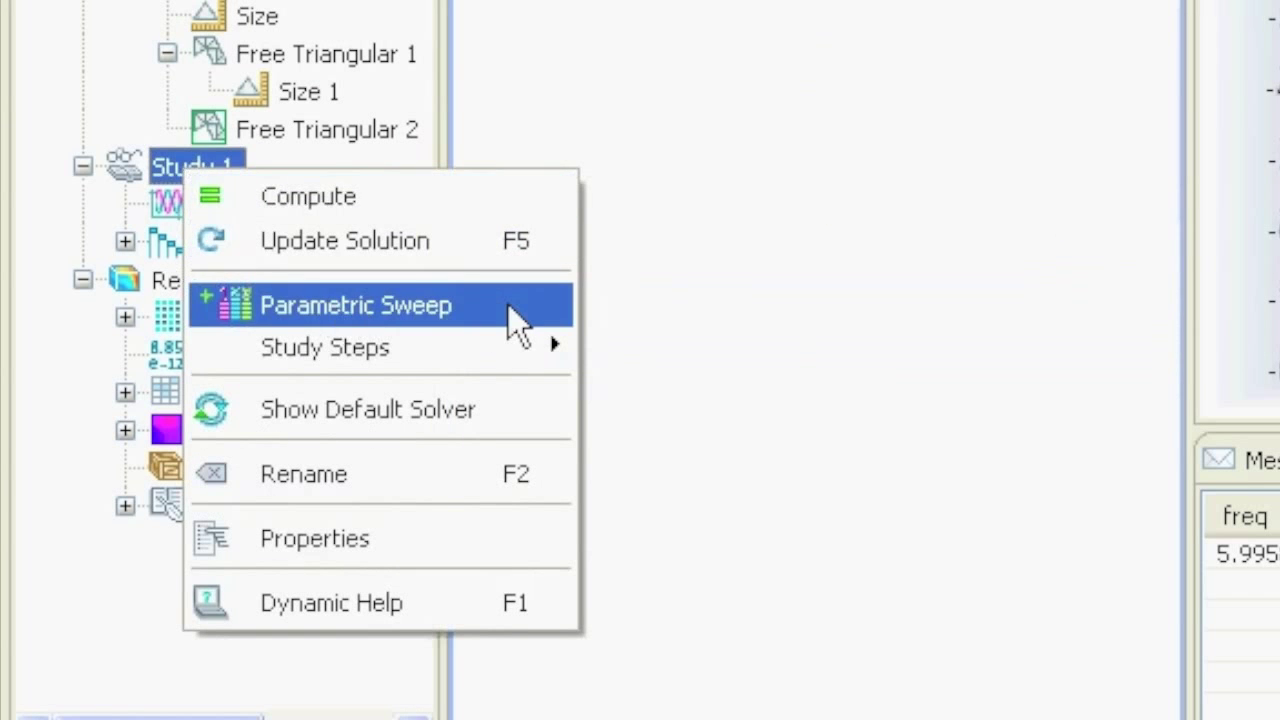
# Add a Parametric Sweep to Study 1 with slit as the swept parameter
pyautogui.click(508, 304)
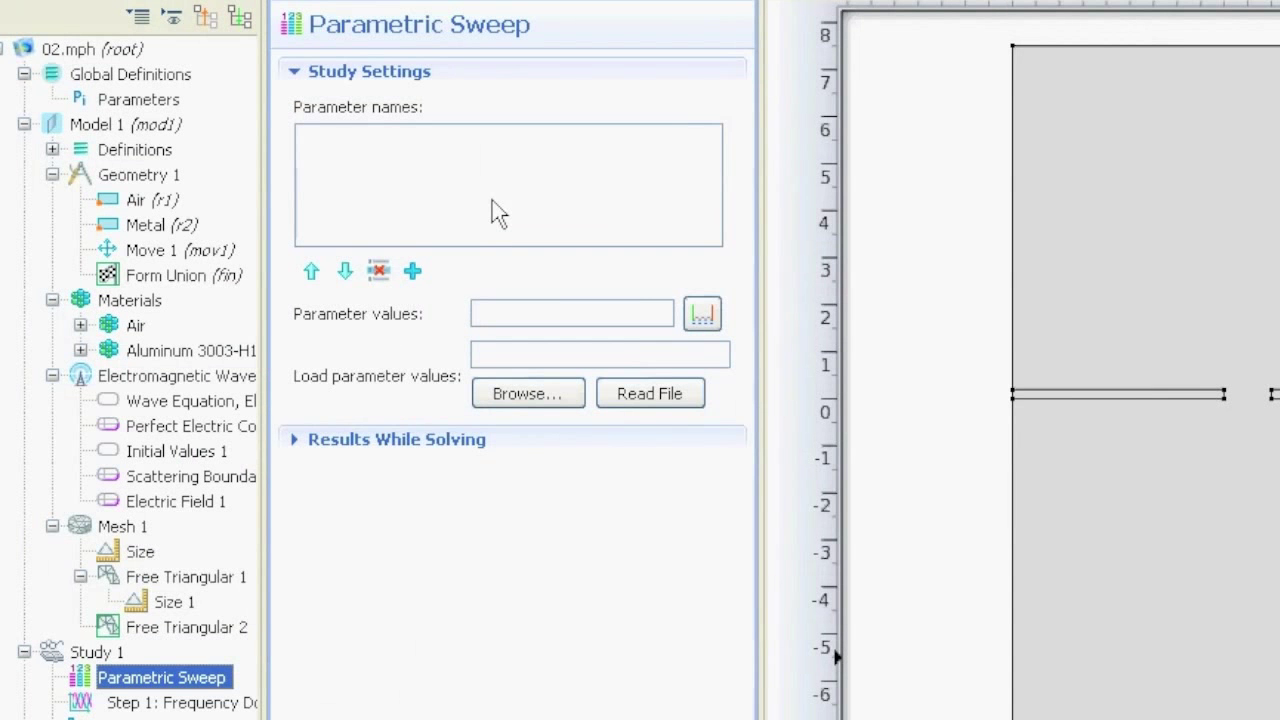
pyautogui.click(420, 280)
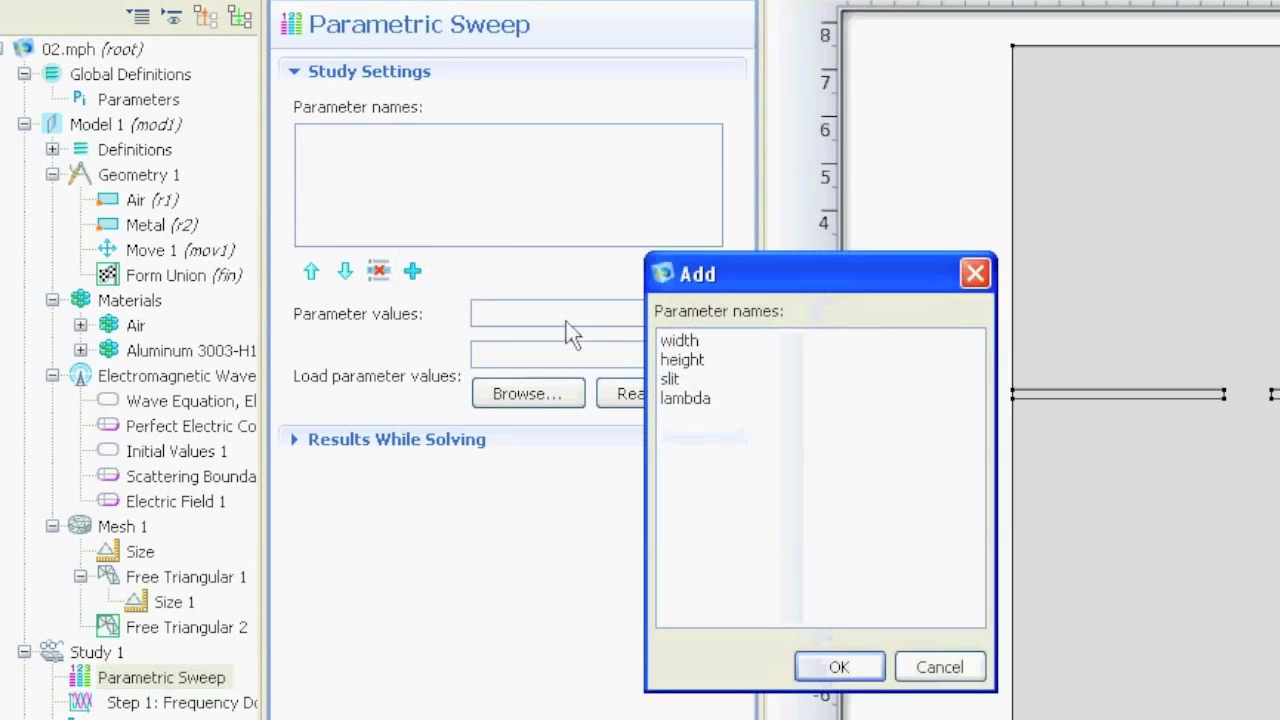
pyautogui.click(674, 385)
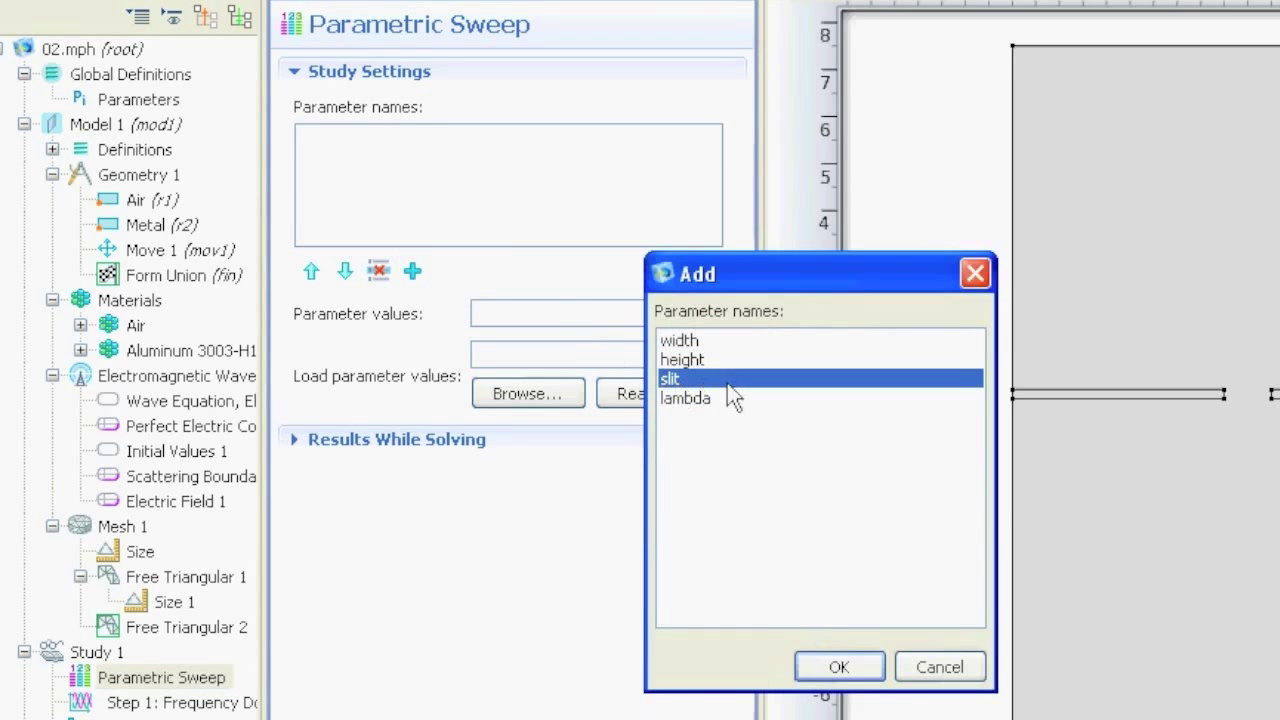
pyautogui.click(860, 670)
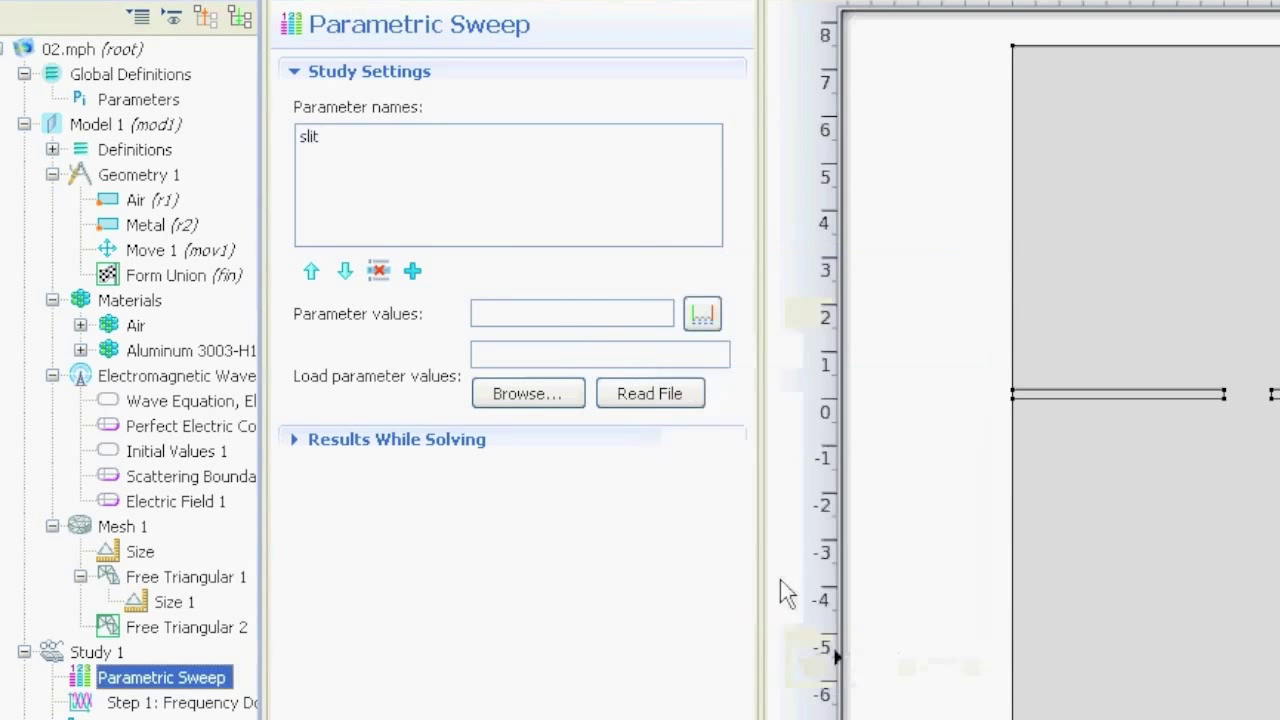
# Define the slit range from 100[nm] to 1000[nm] in 200[nm] steps
pyautogui.click(703, 316)
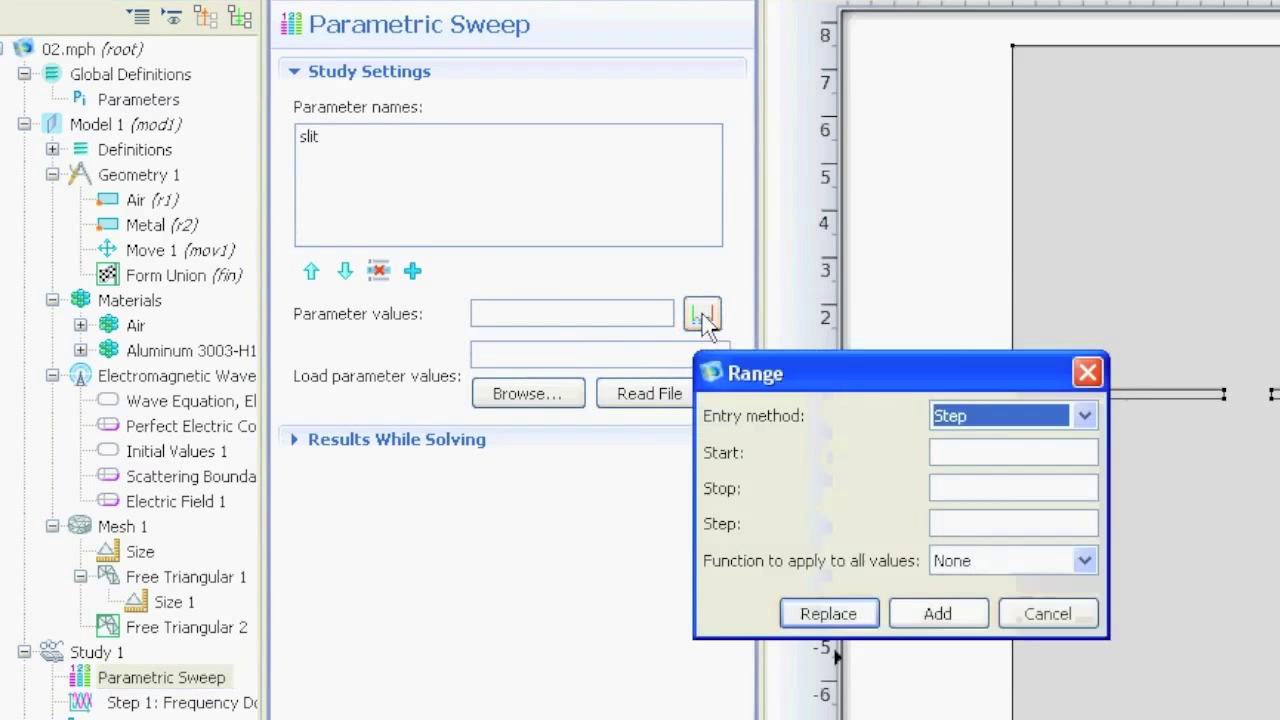
pyautogui.click(971, 453)
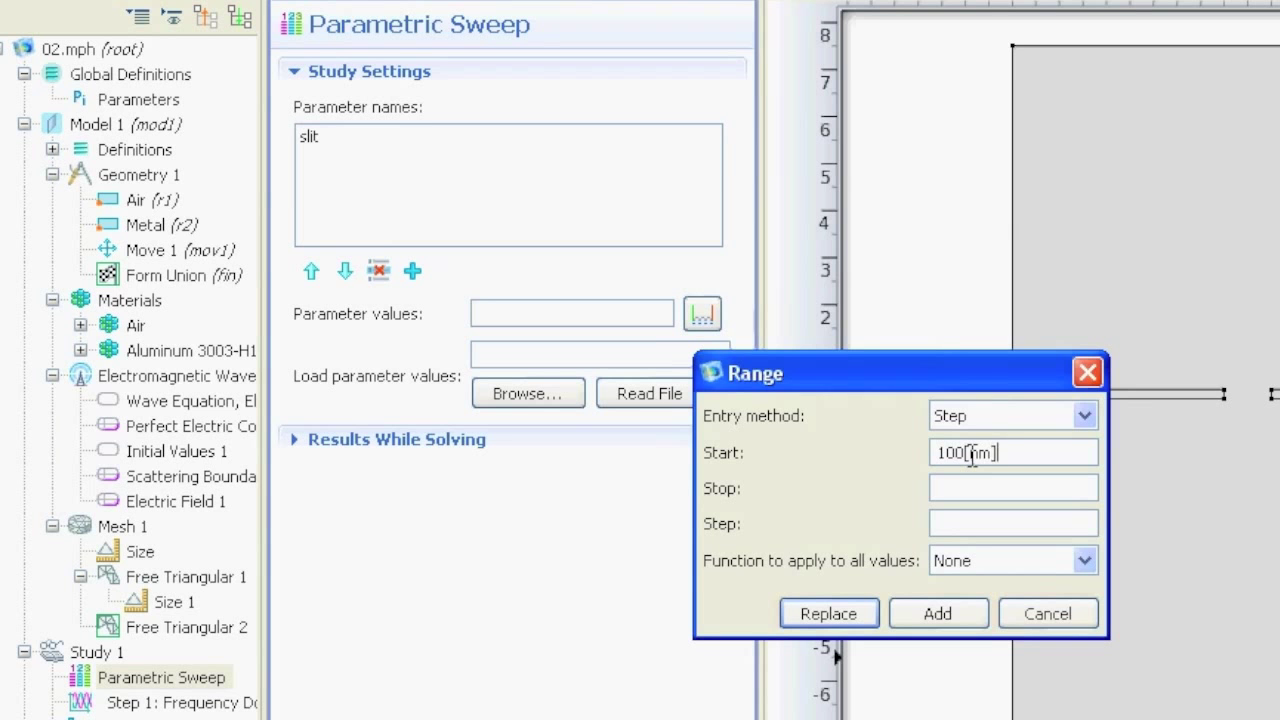
pyautogui.write('100[nm]')
pyautogui.click(963, 489)
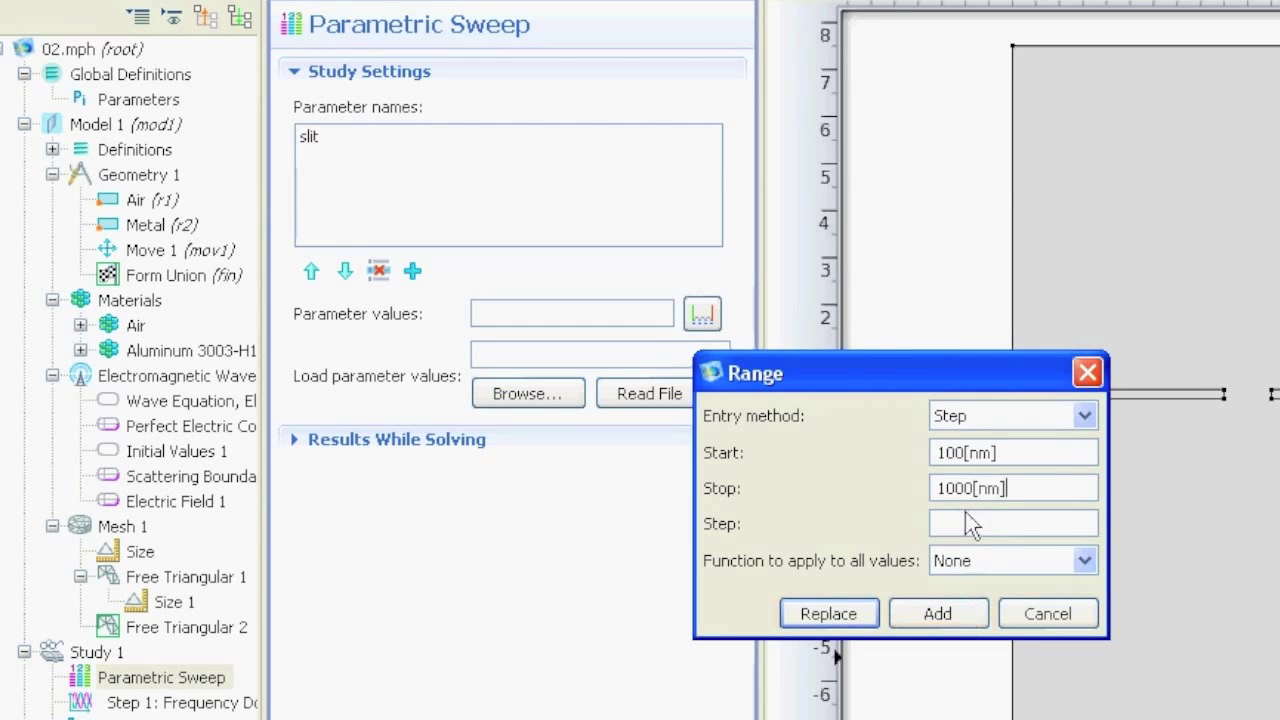
pyautogui.click(965, 522)
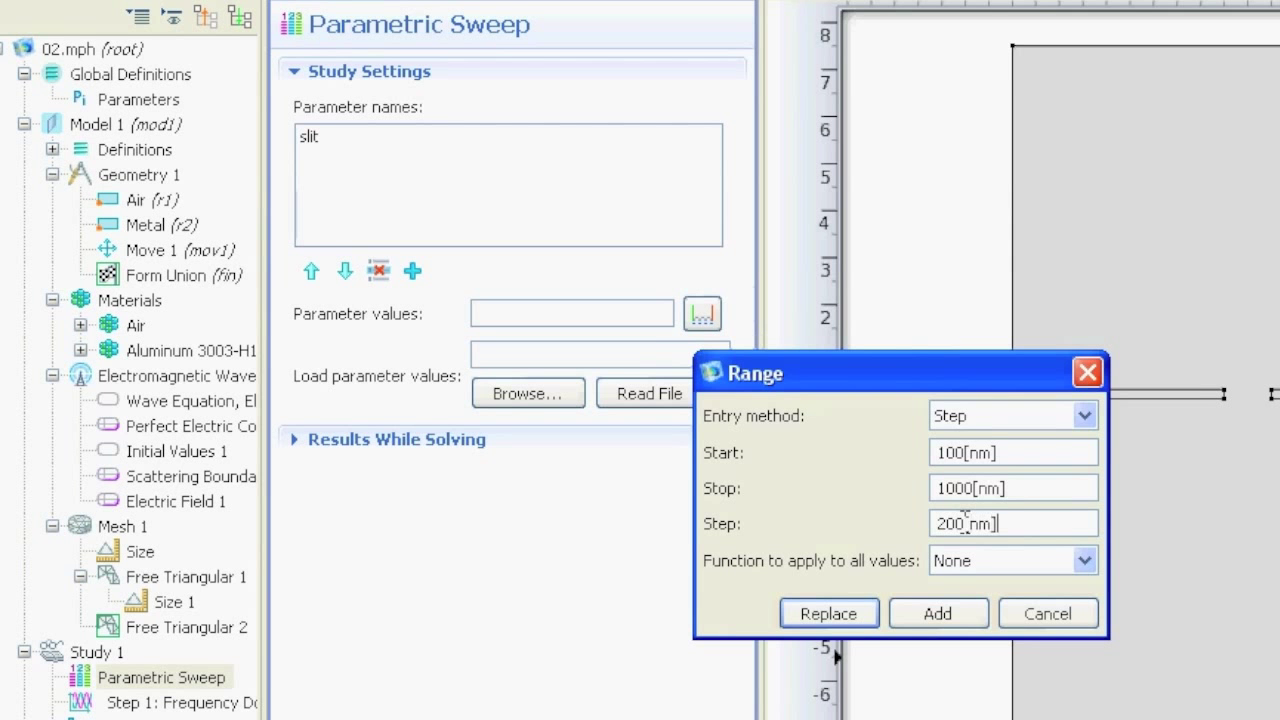
pyautogui.write('200[nm]')
pyautogui.click(915, 622)
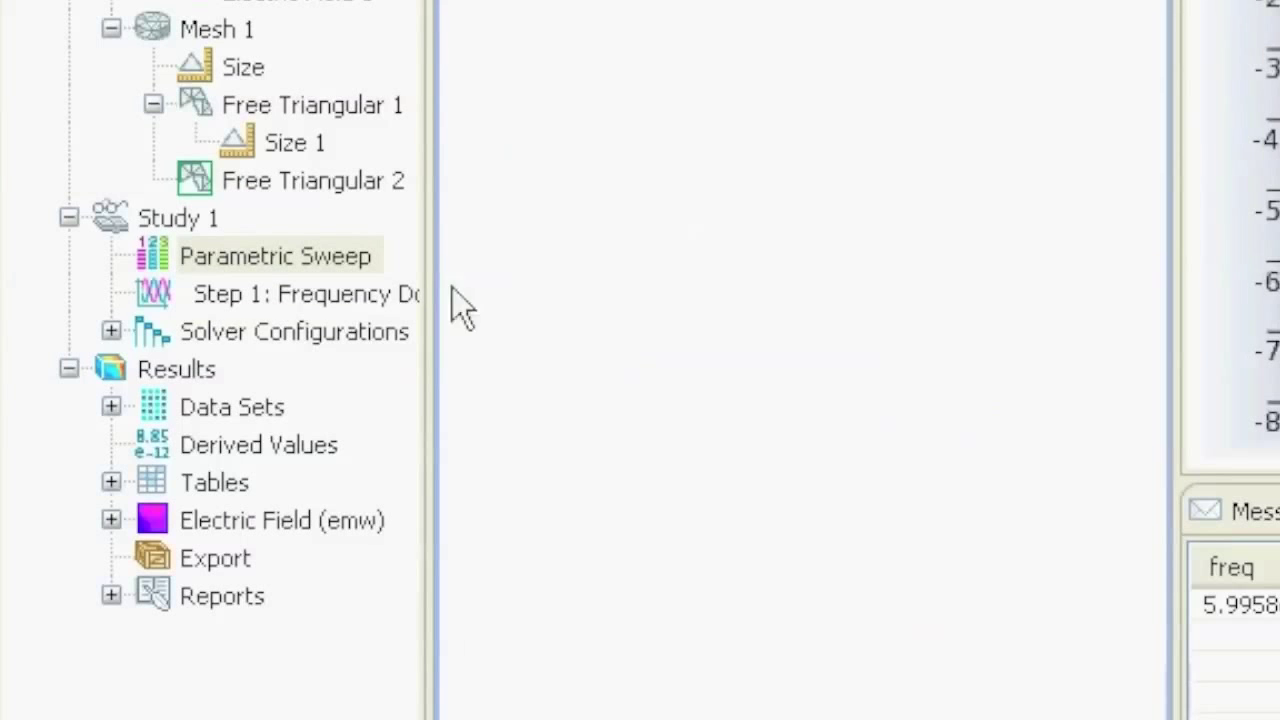
# Compute Study 1's slit sweep and follow its progress
pyautogui.rightClick(160, 216)
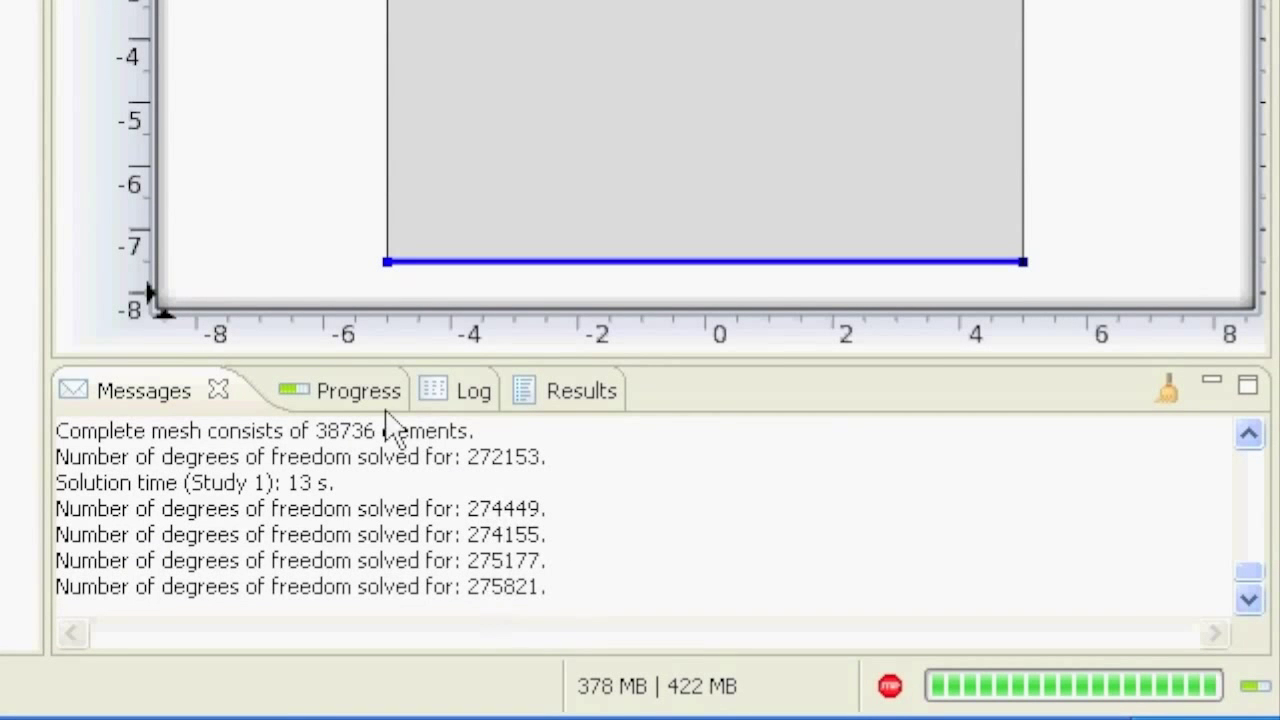
pyautogui.click(359, 393)
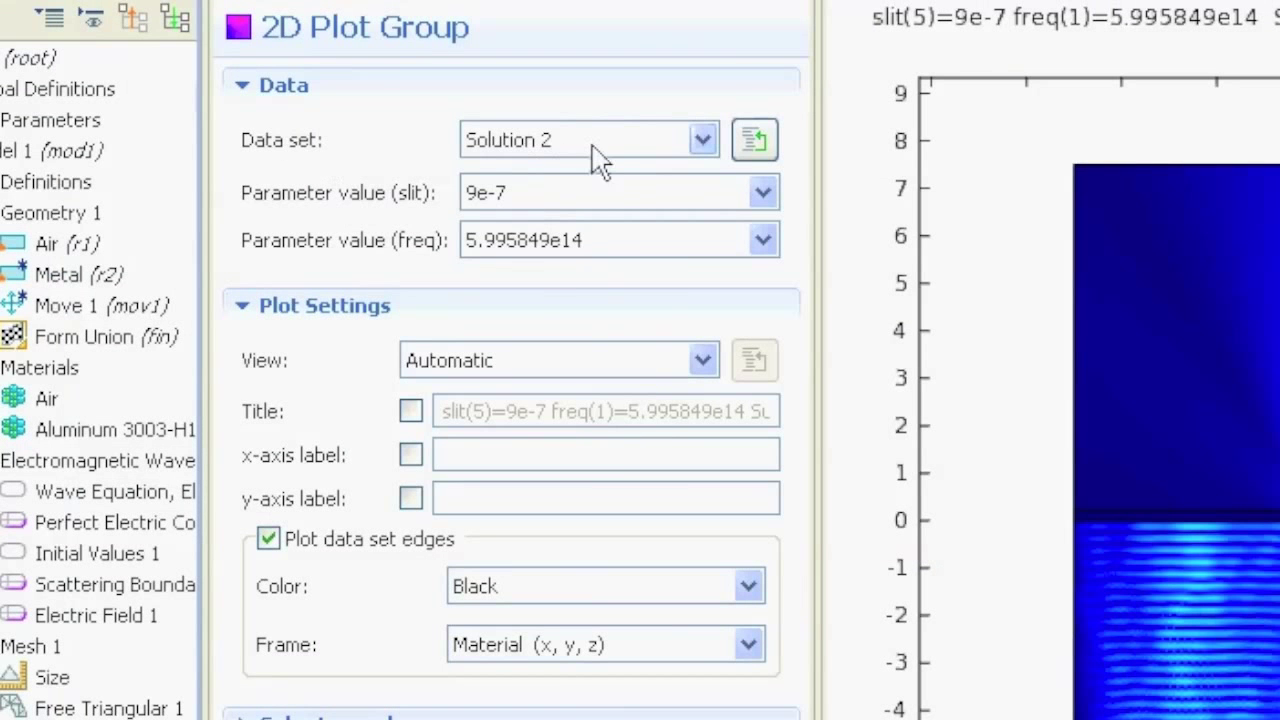
# Keep Solution 2, slit 9e-7 and frequency 5.995849e14, and show the second plot's Surface 1 settings
pyautogui.click(607, 156)
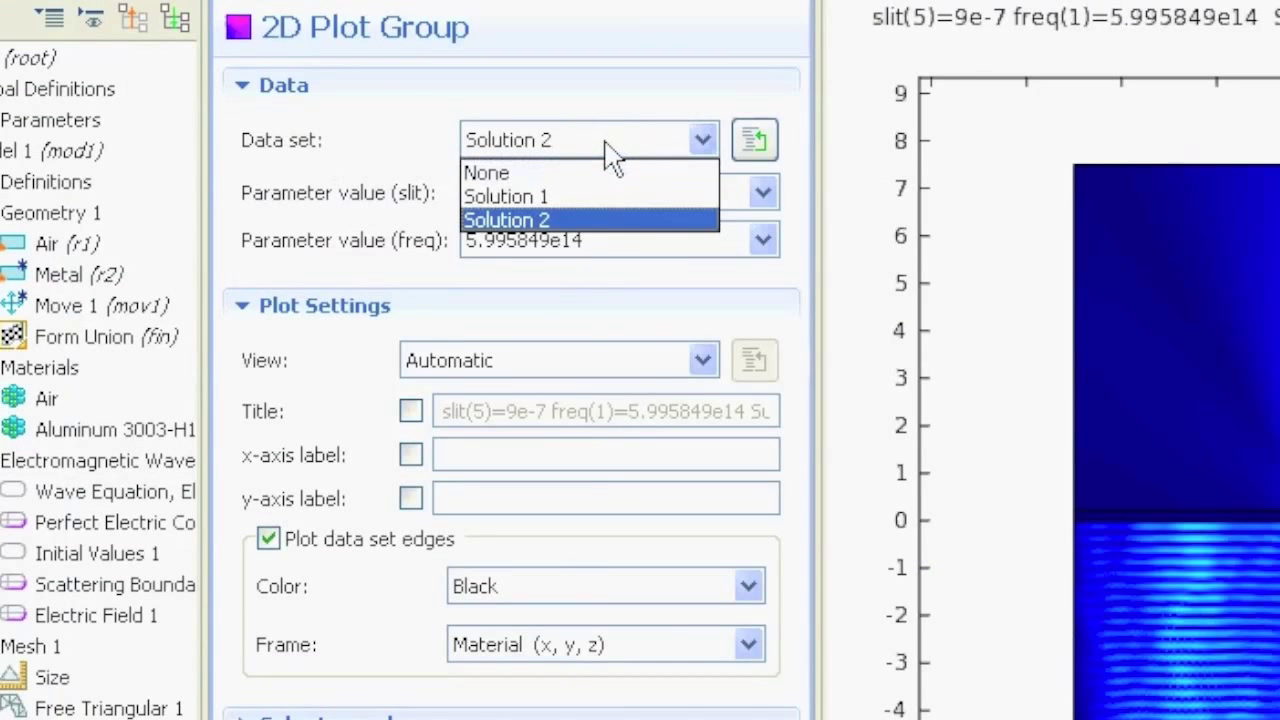
pyautogui.click(604, 220)
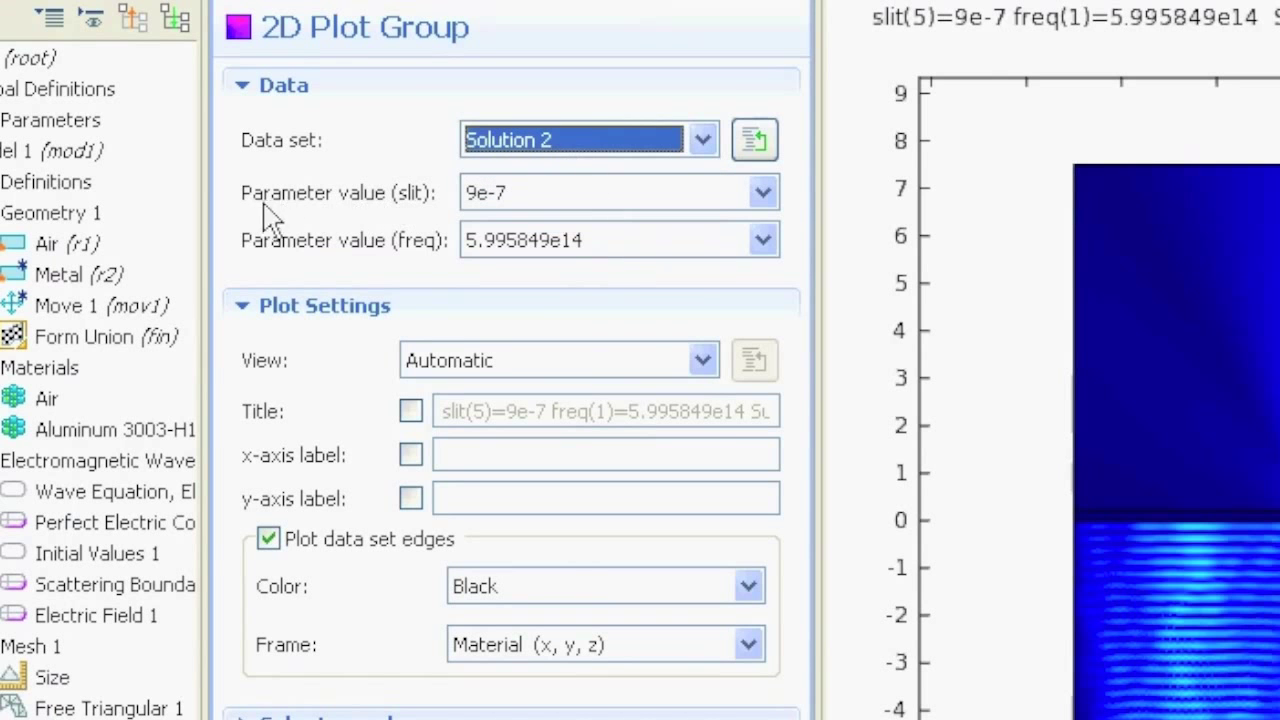
pyautogui.click(558, 197)
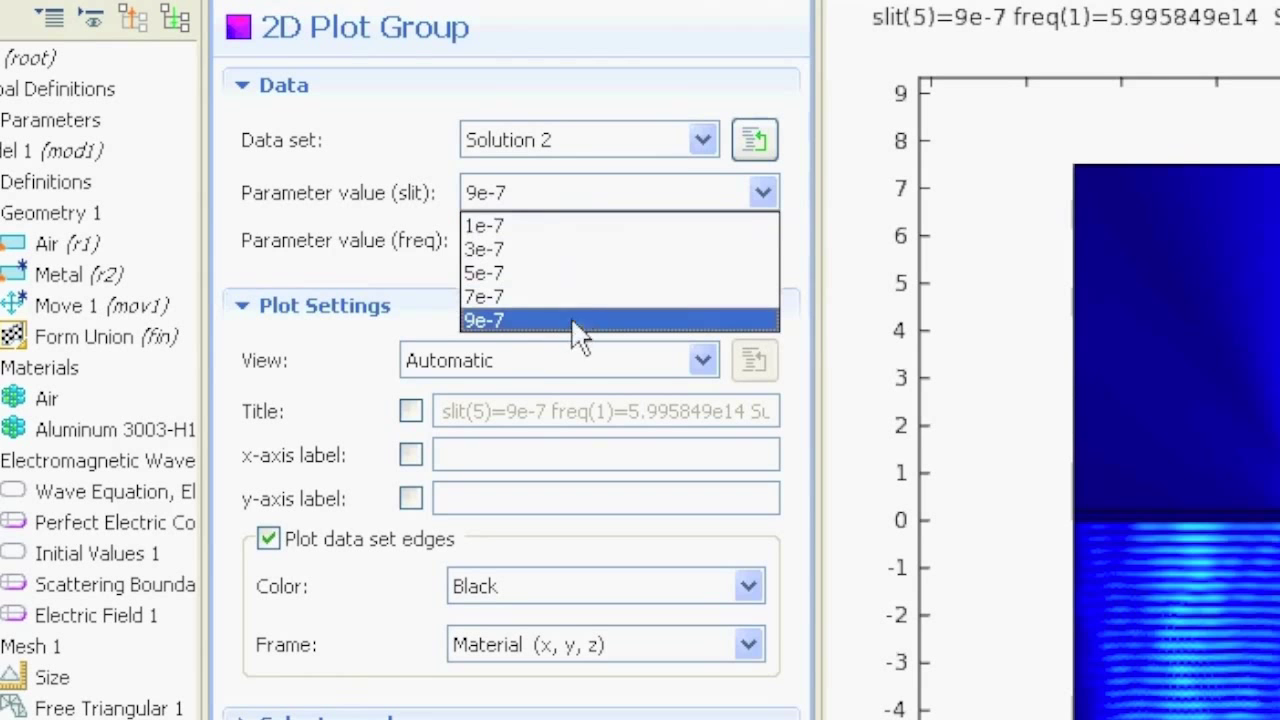
pyautogui.click(588, 208)
pyautogui.click(586, 248)
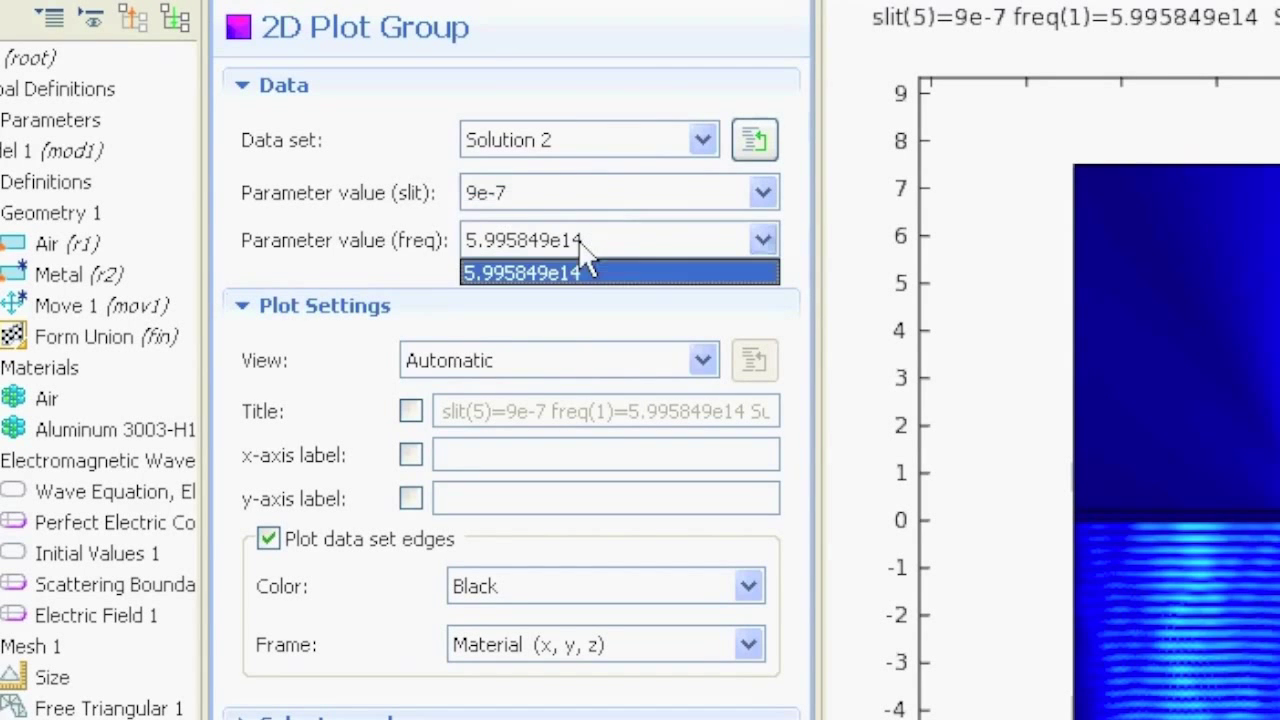
pyautogui.click(645, 244)
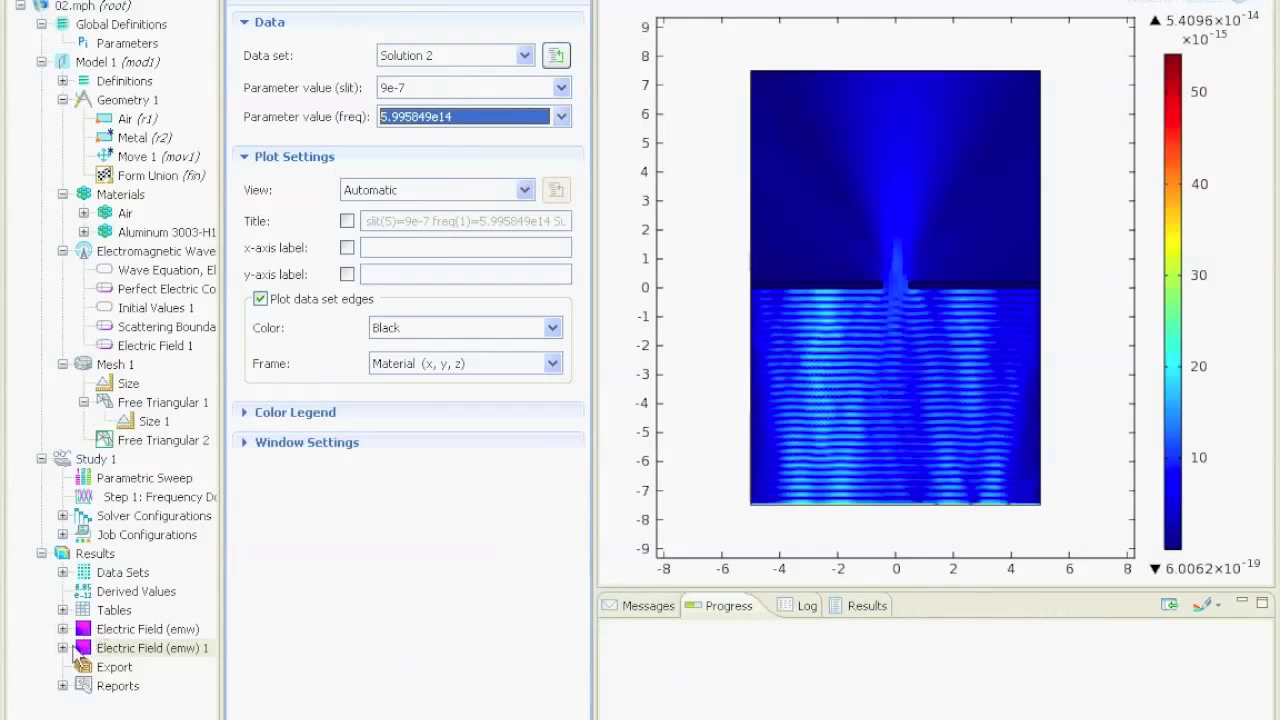
pyautogui.click(63, 649)
pyautogui.click(129, 668)
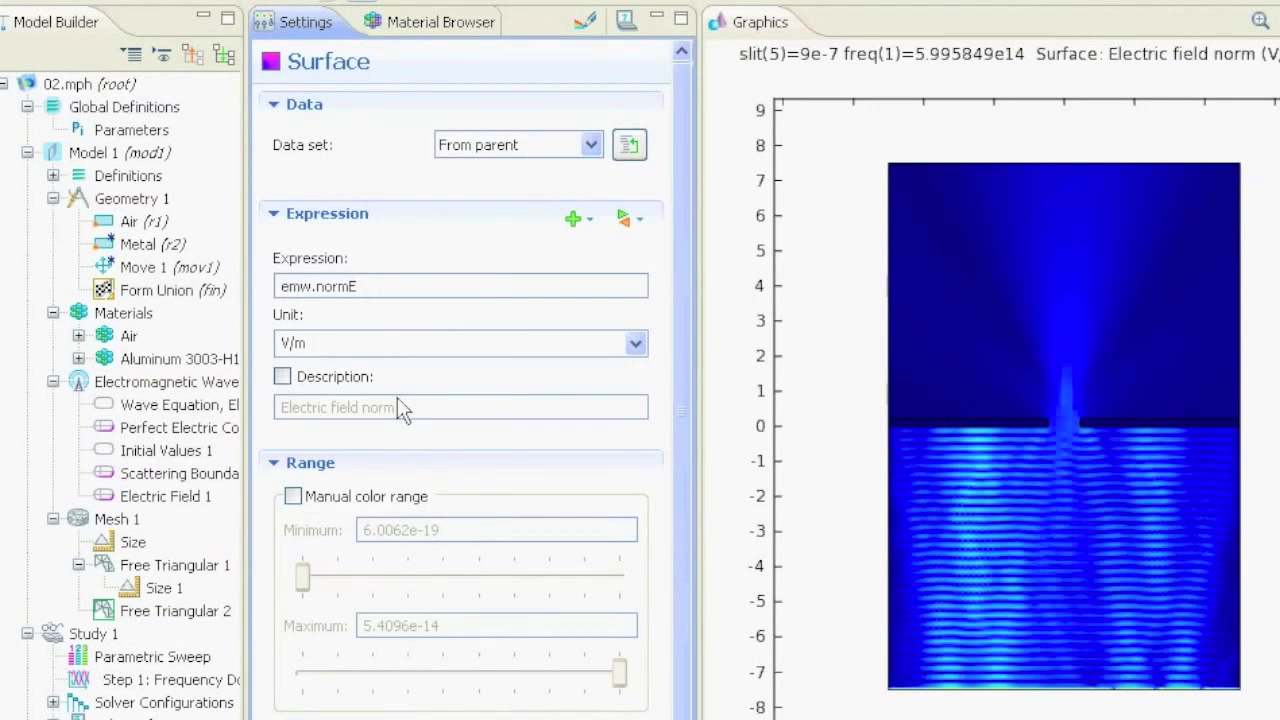
# Replace emw.normE with sqrt(emw.Poavx^2+emw.Poavy^2+emw.Poavz^2) and replot
pyautogui.moveTo(378, 286); pyautogui.dragTo(234, 277)
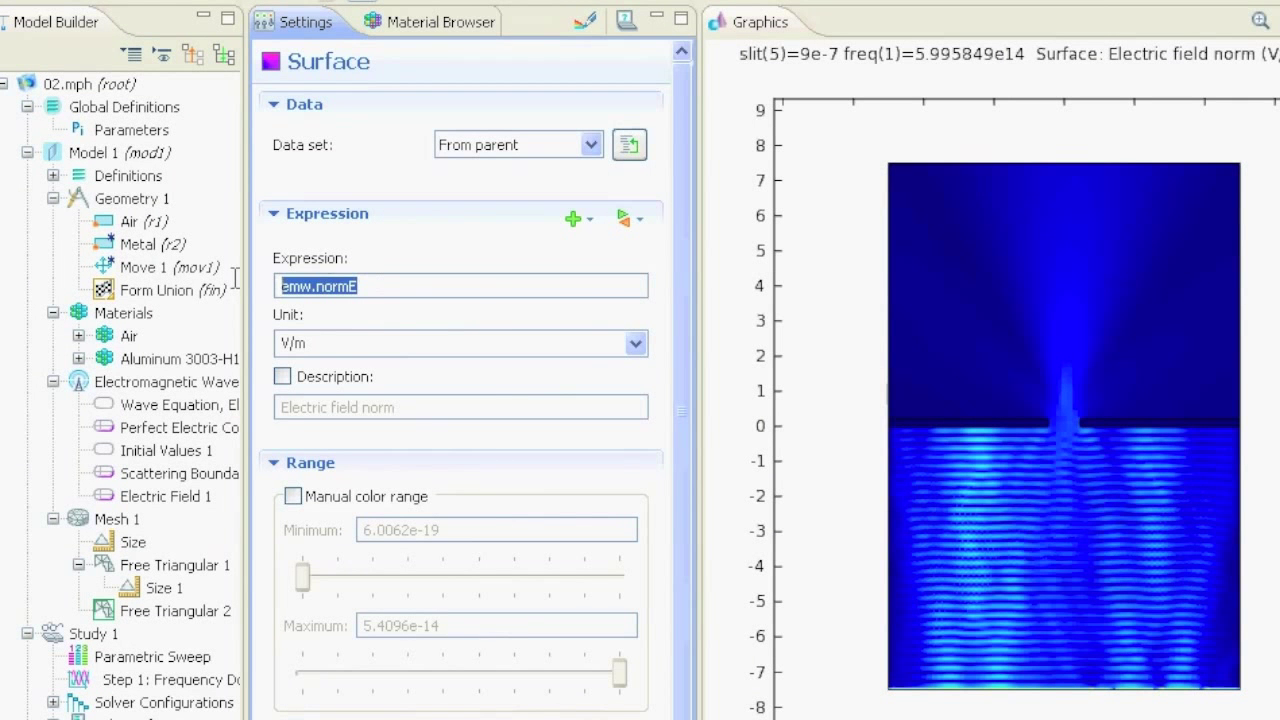
pyautogui.write('sqrt(emw.Poavx^2+emw.Poavy^2+emw.Poavz^2)')
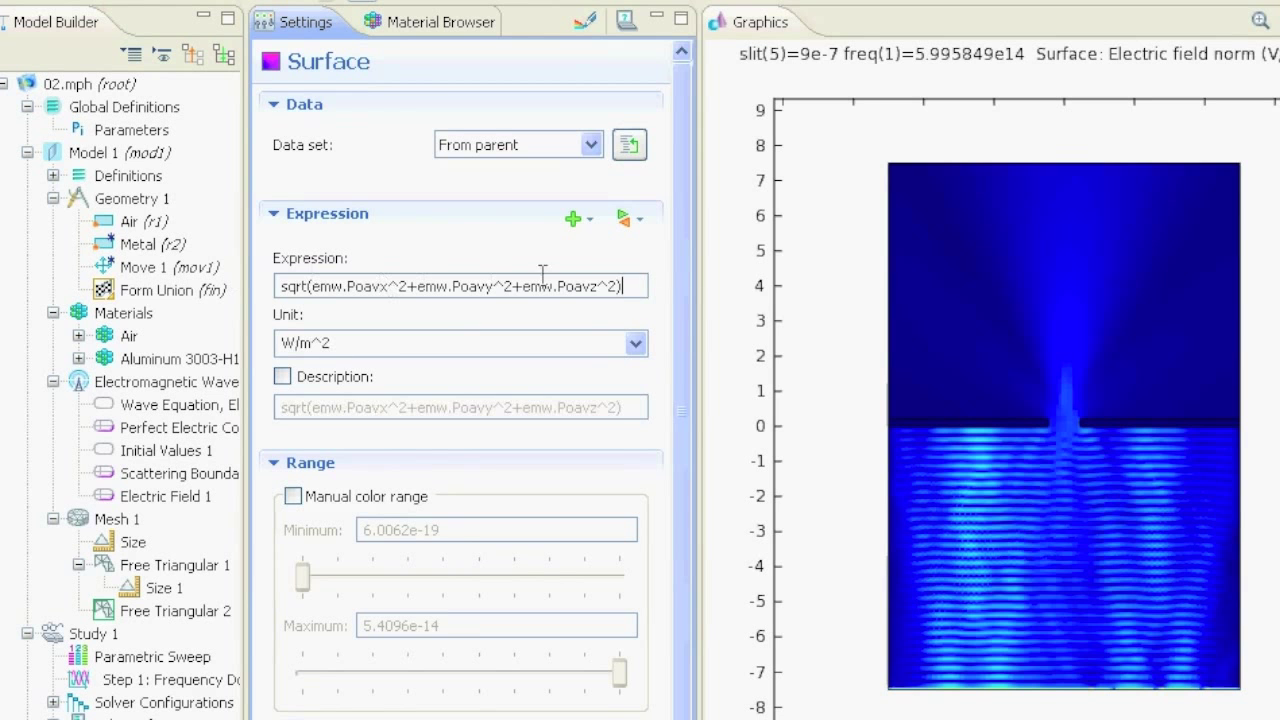
pyautogui.click(591, 22)
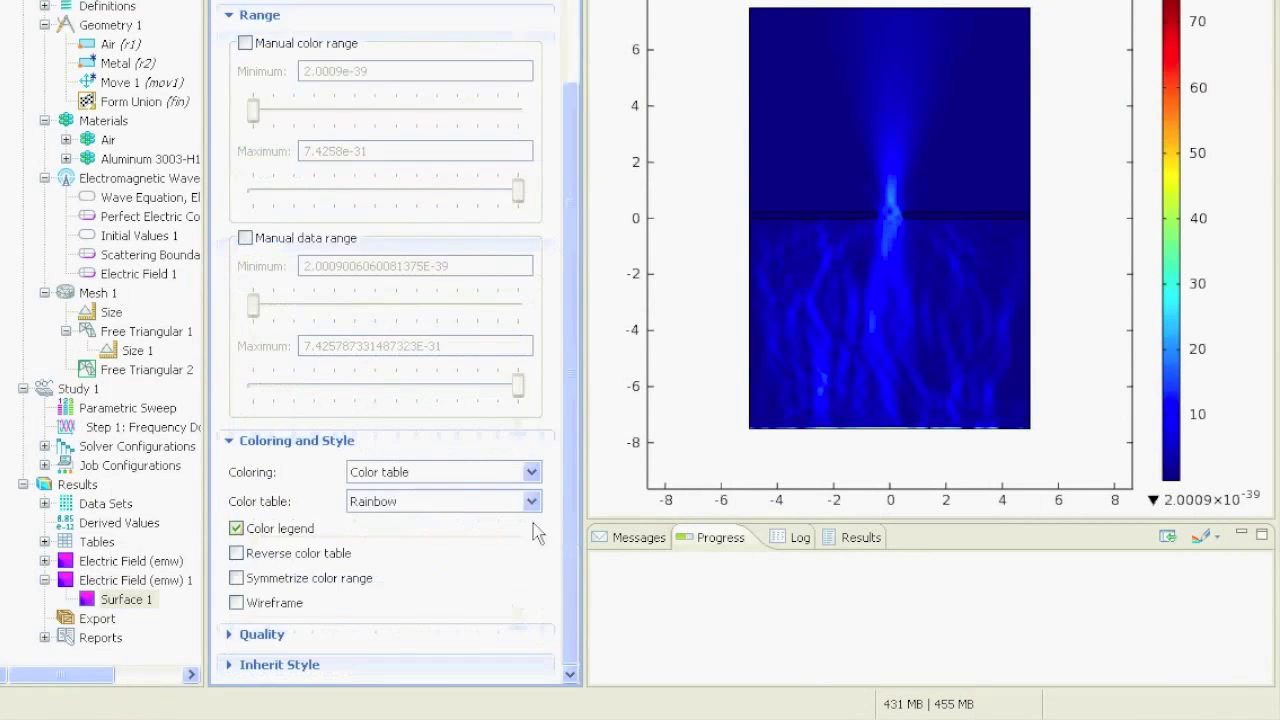
# Use the ThermalEquidistant colour table with a manual range from 0 to 7.4258e-32
pyautogui.click(462, 505)
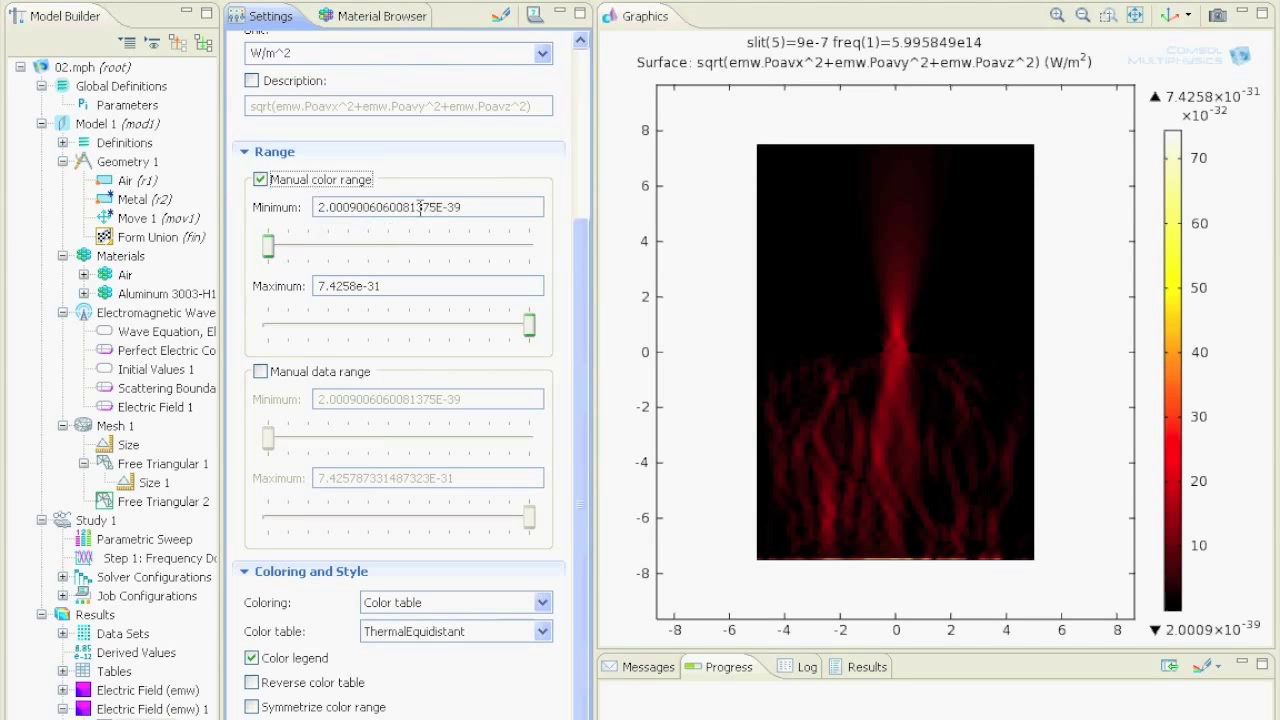
pyautogui.moveTo(475, 206); pyautogui.dragTo(218, 205)
pyautogui.write('0')
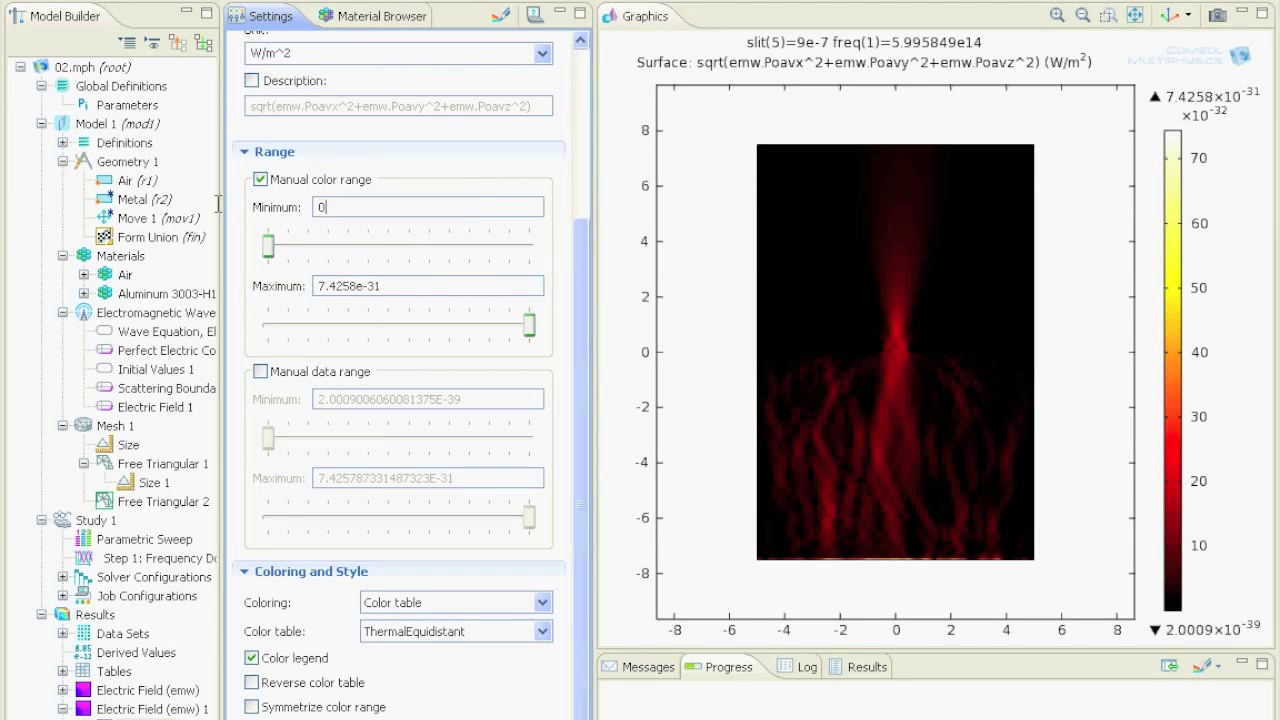
pyautogui.click(466, 288)
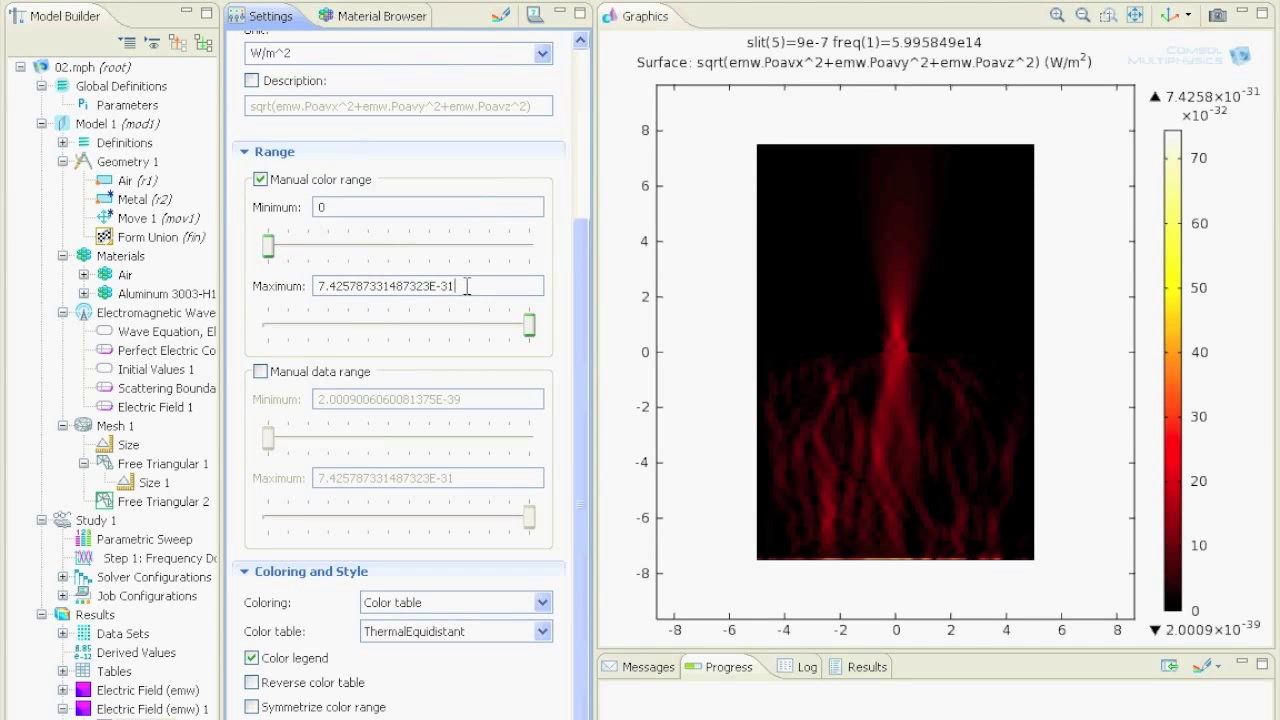
pyautogui.write('2')
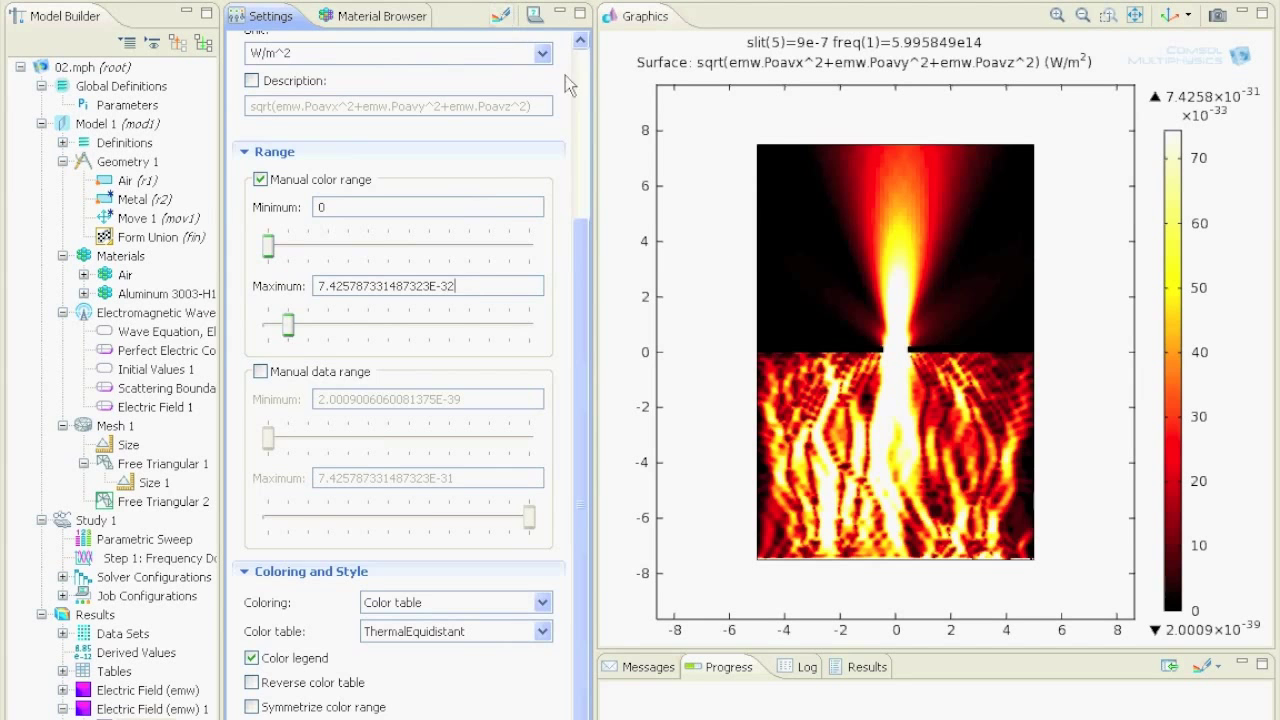
pyautogui.click(575, 144)
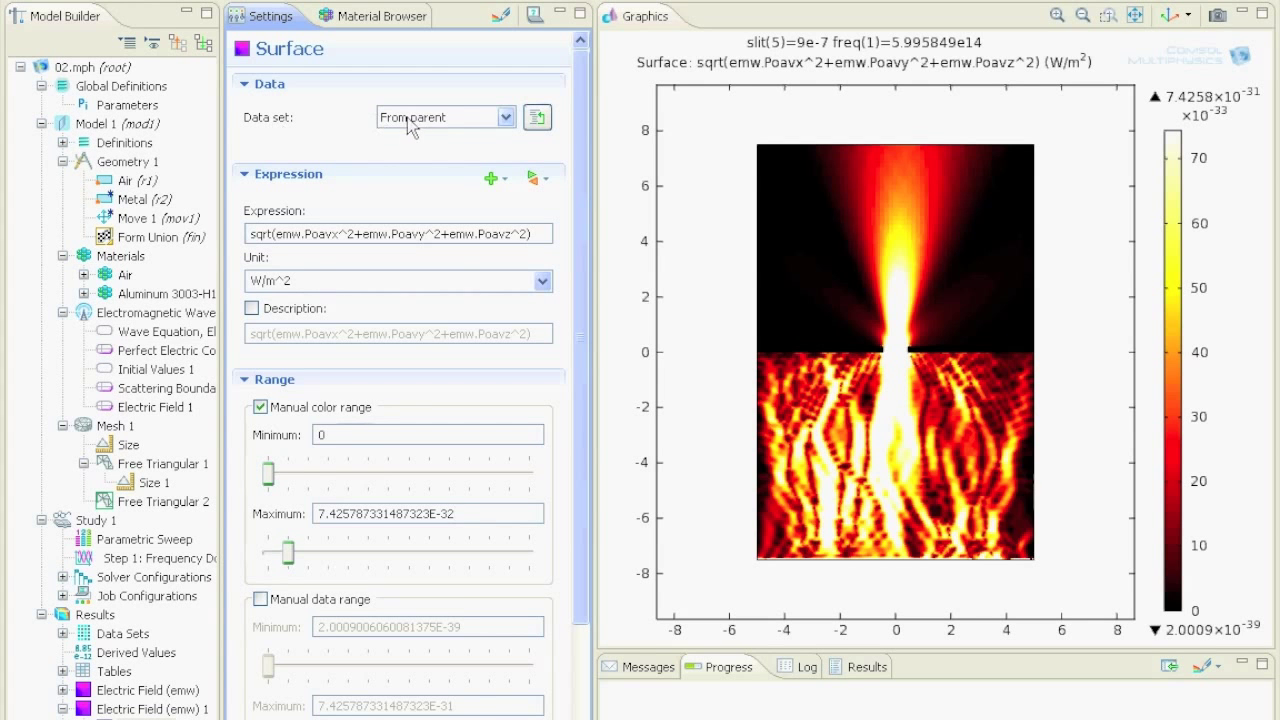
# Plot the Solution 2 power flow for slit widths 1e-7 and 3e-7
pyautogui.click(462, 120)
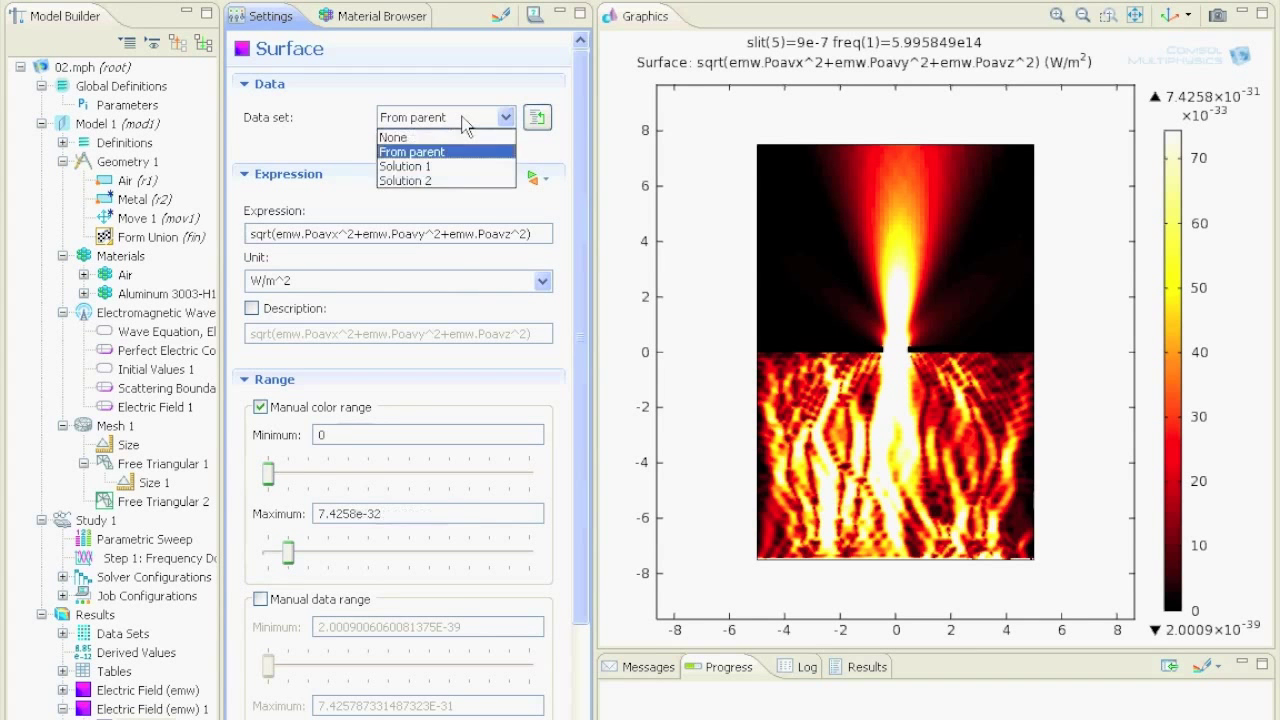
pyautogui.click(463, 182)
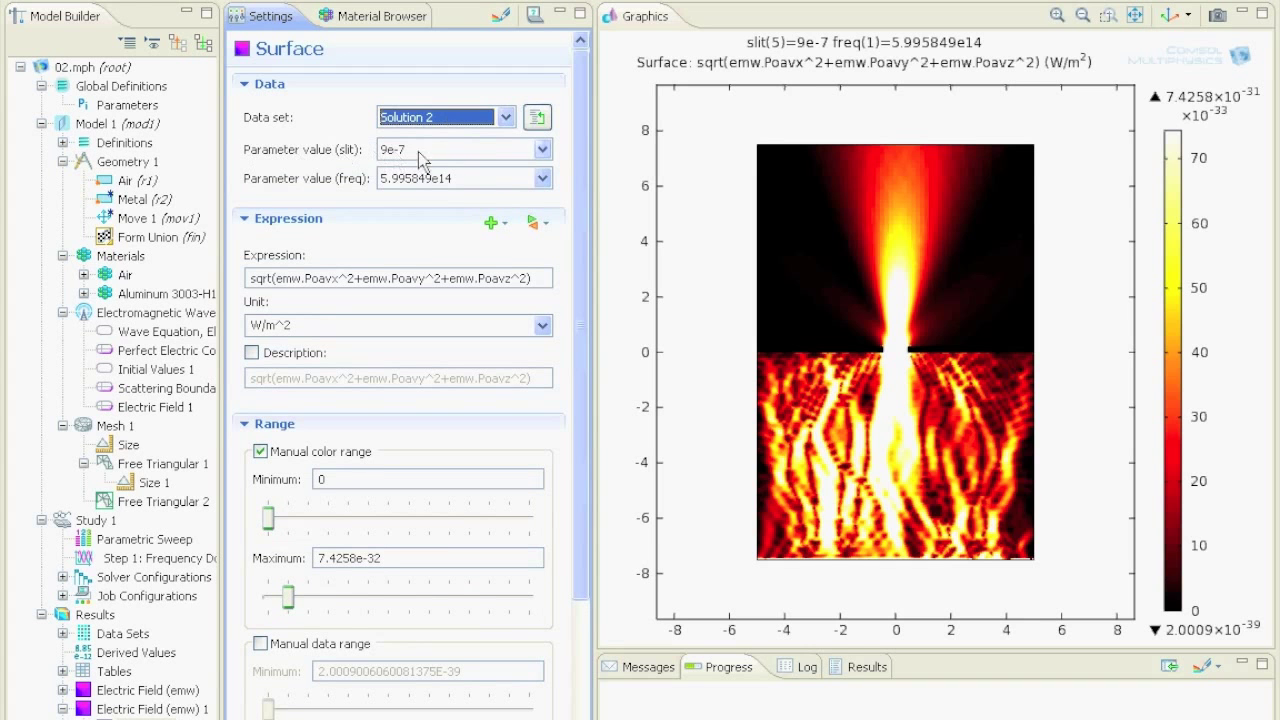
pyautogui.click(463, 162)
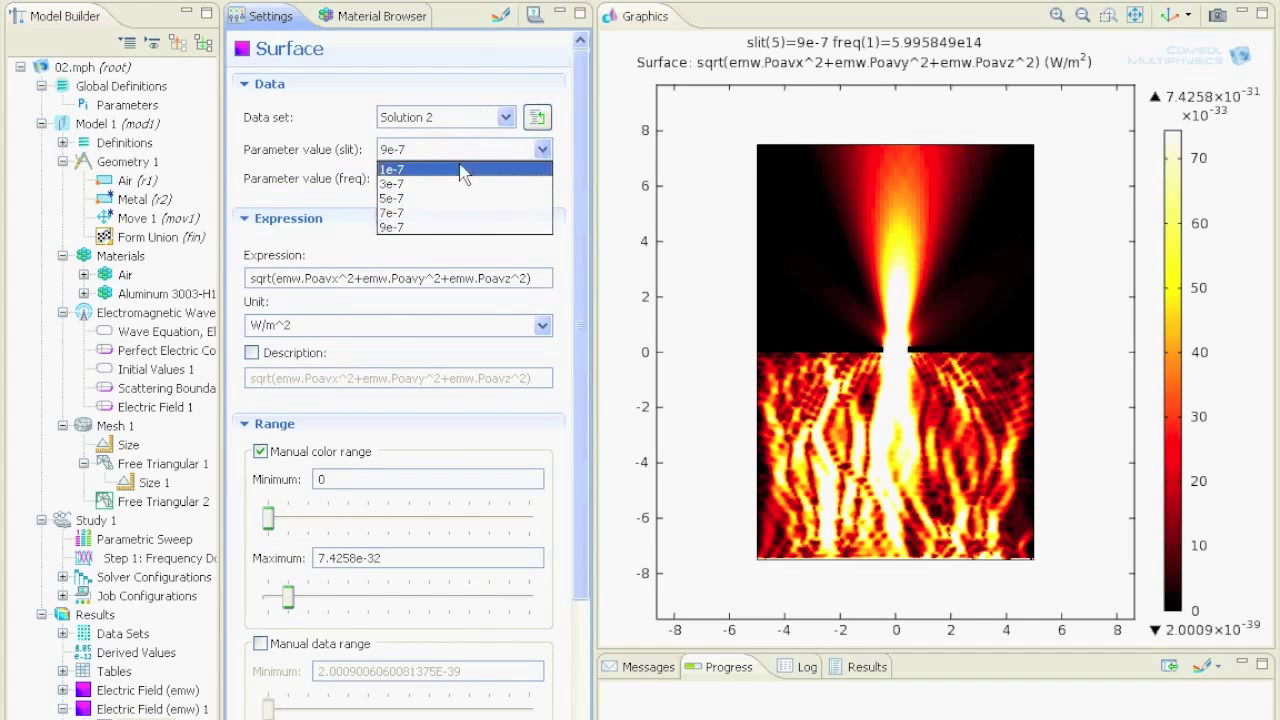
pyautogui.click(463, 168)
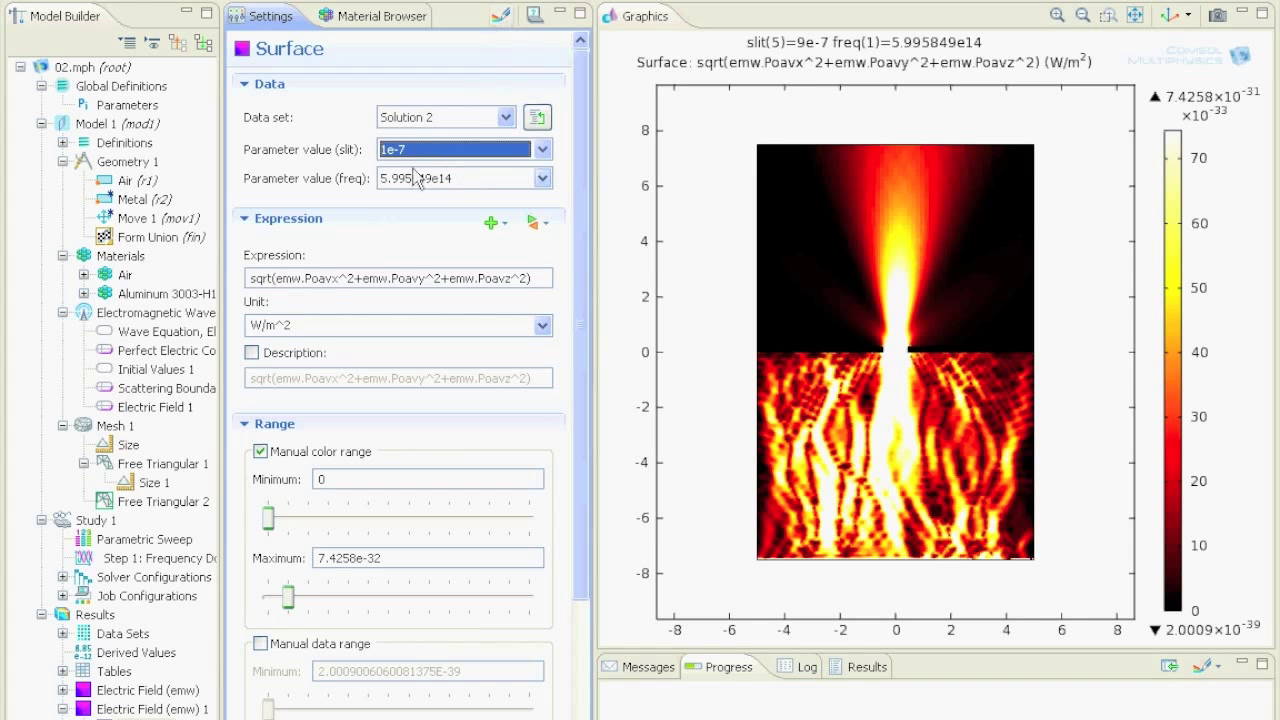
pyautogui.click(499, 17)
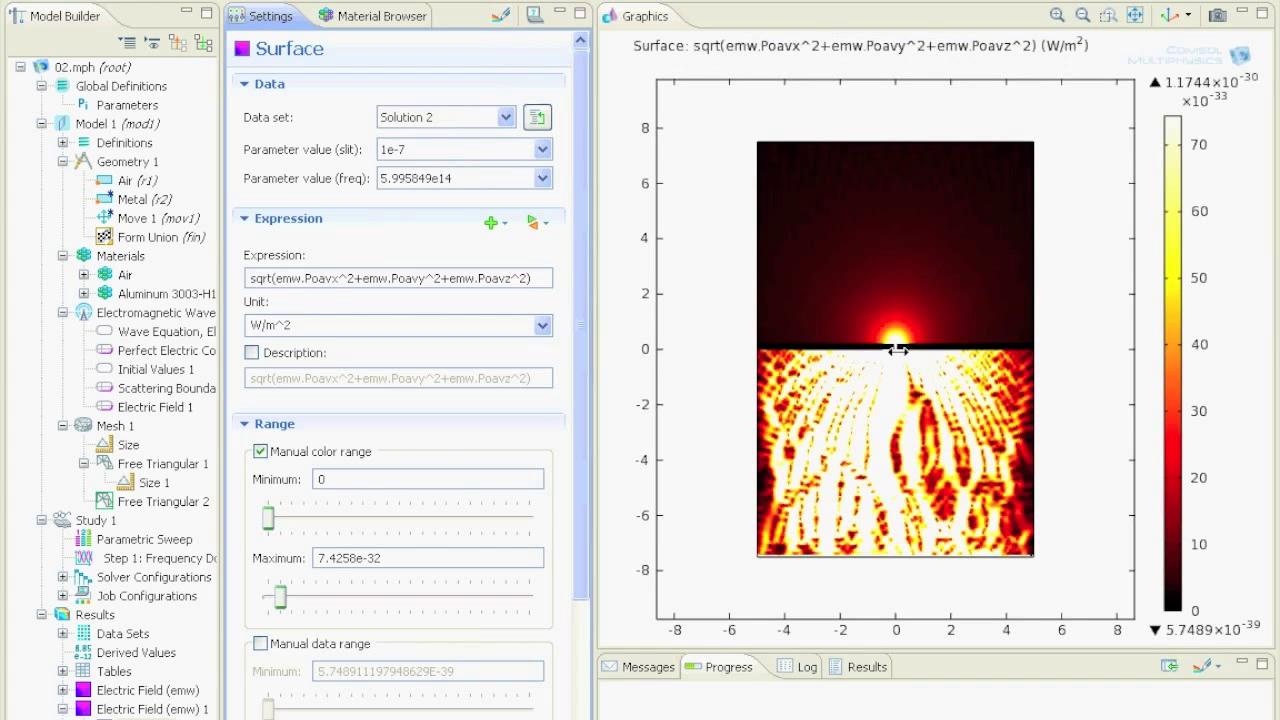
pyautogui.click(466, 150)
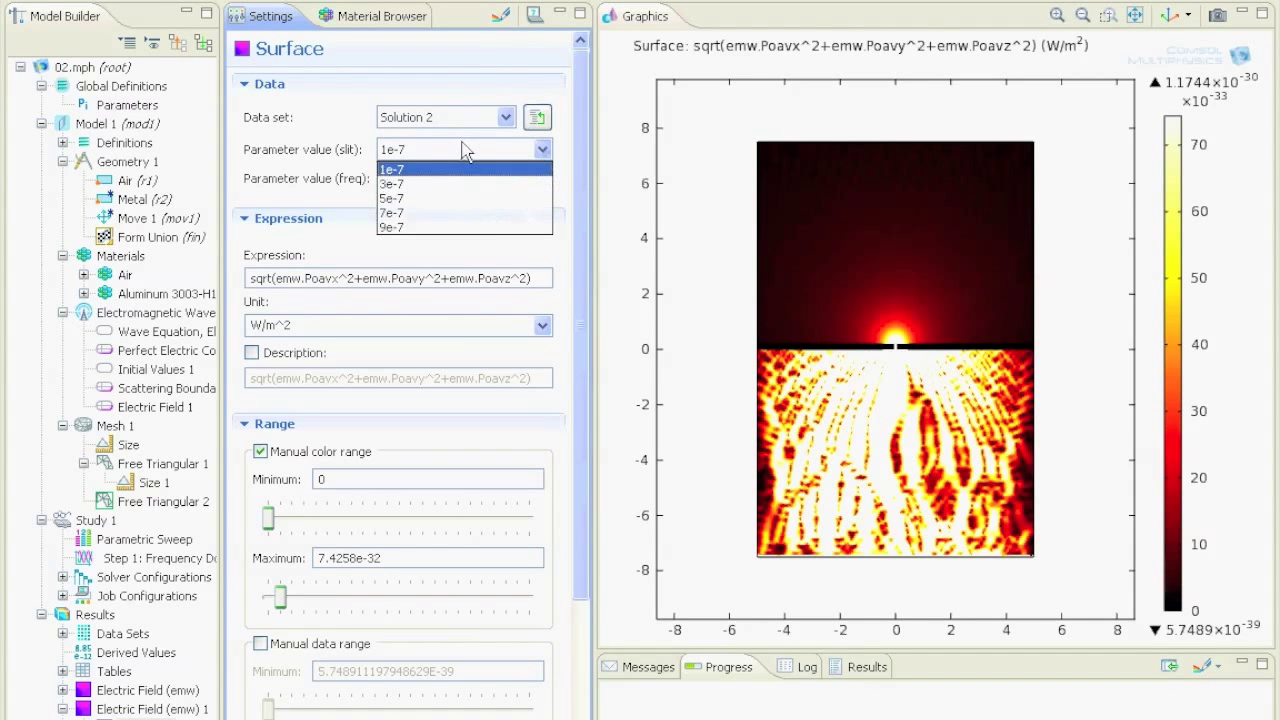
pyautogui.click(465, 183)
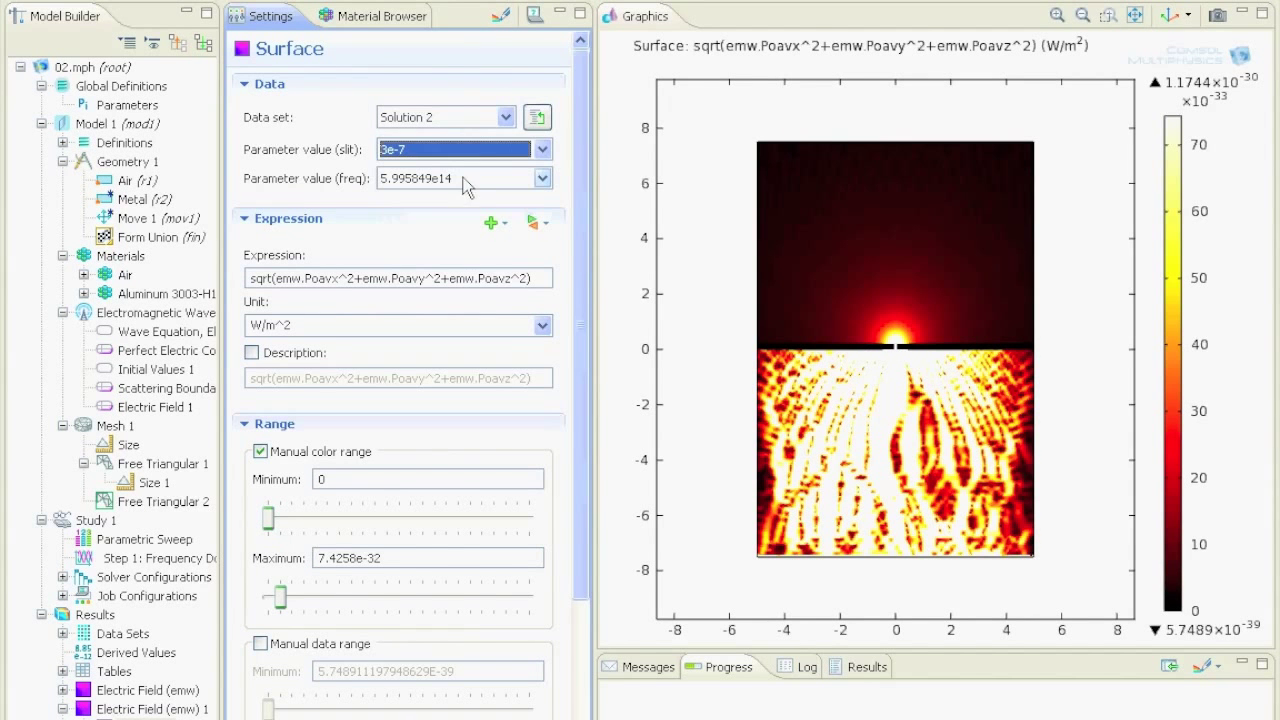
pyautogui.click(499, 15)
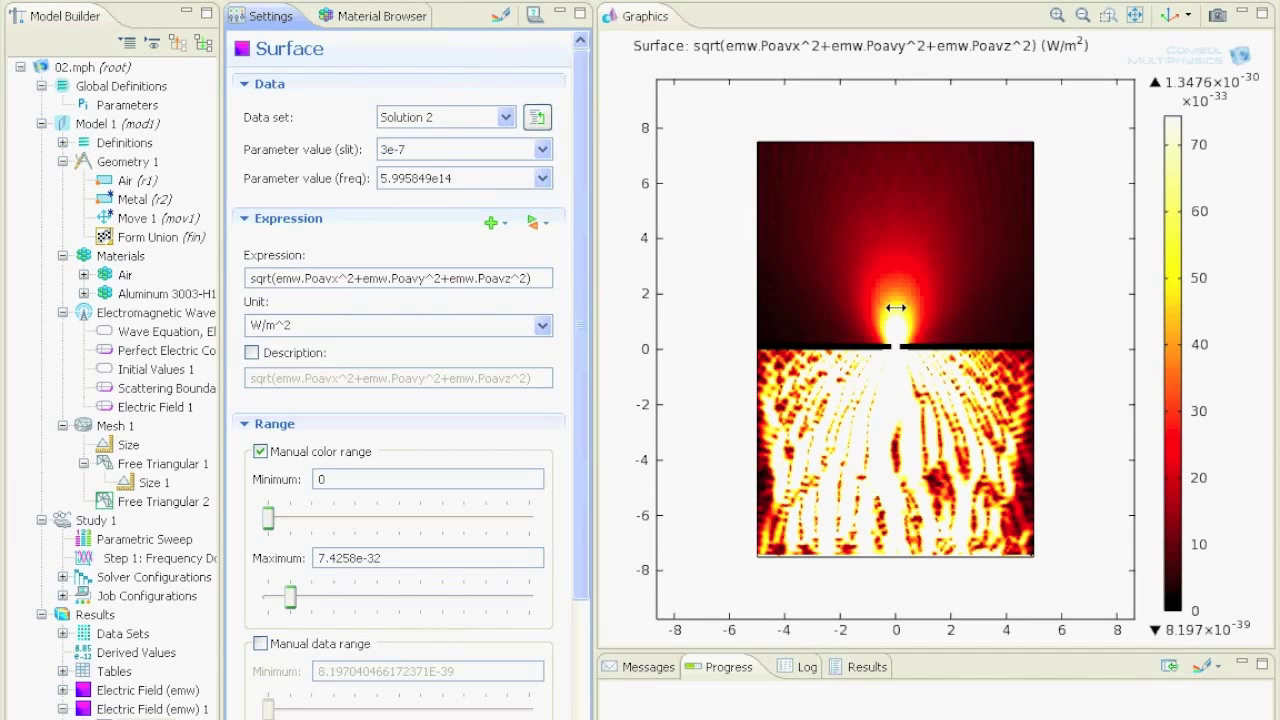
# Plot the power flow for slit width 7e-7, then for 9e-7
pyautogui.click(440, 150)
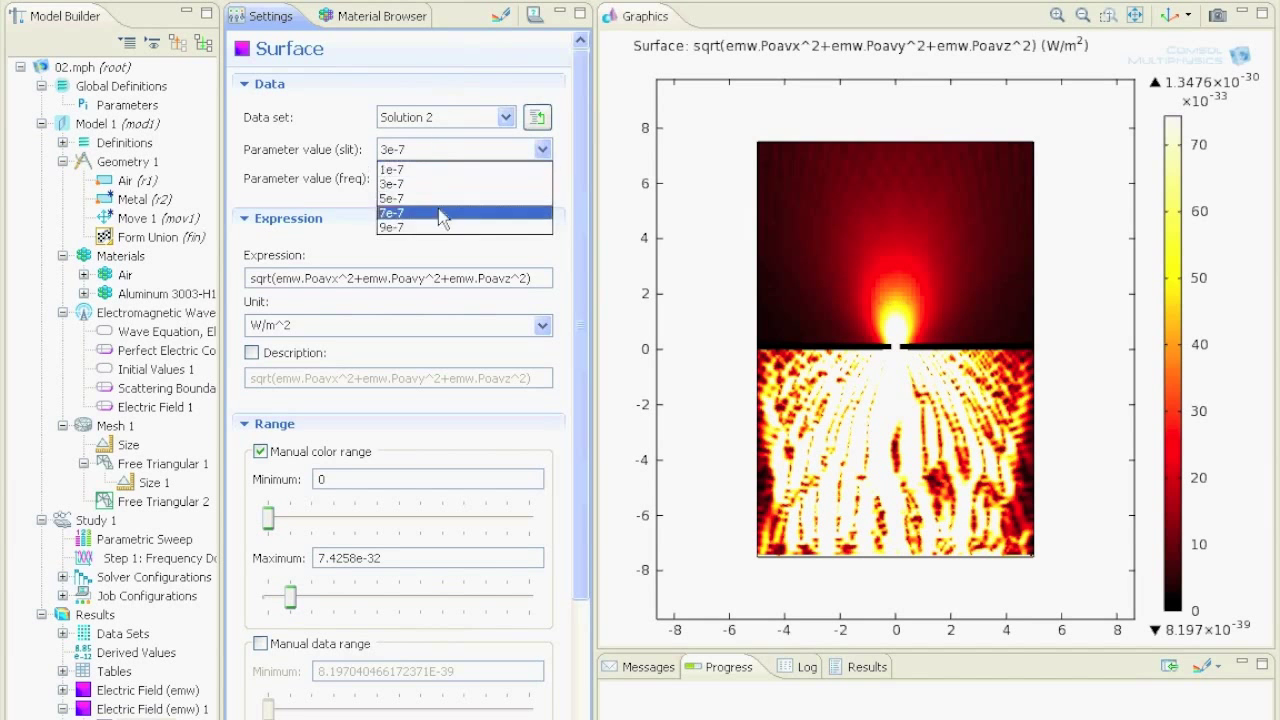
pyautogui.click(441, 211)
pyautogui.click(504, 20)
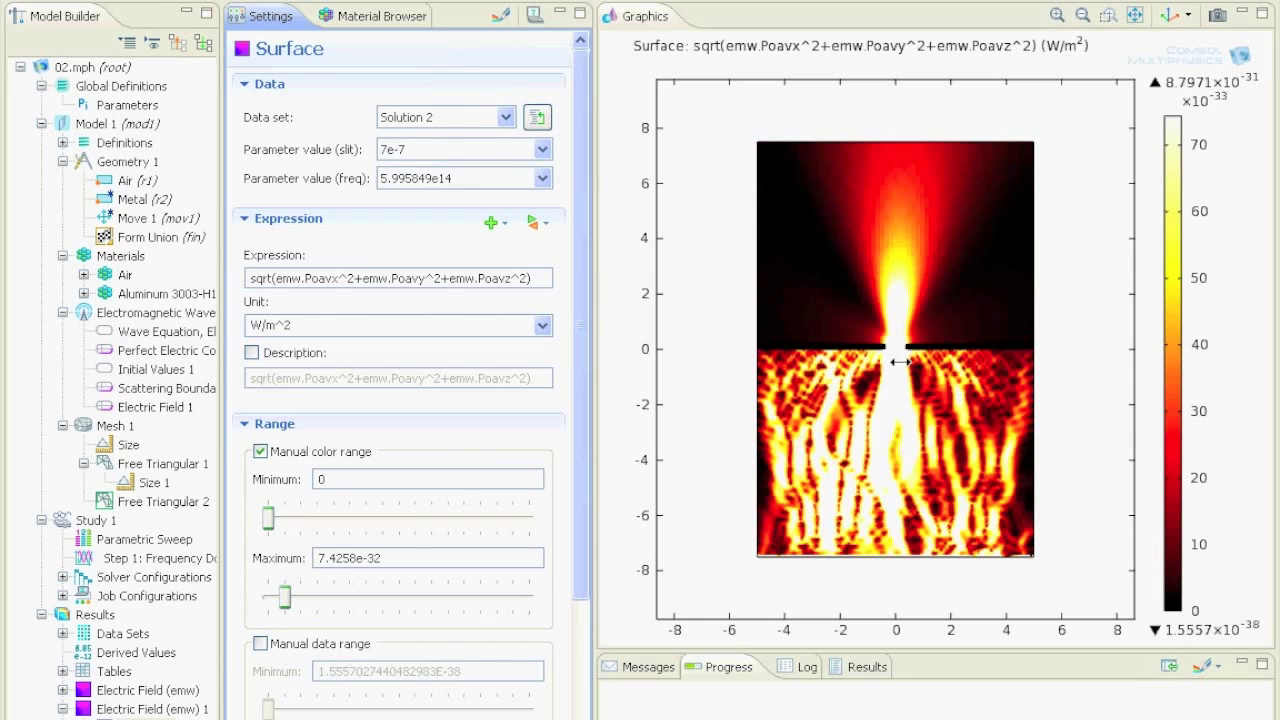
pyautogui.click(450, 156)
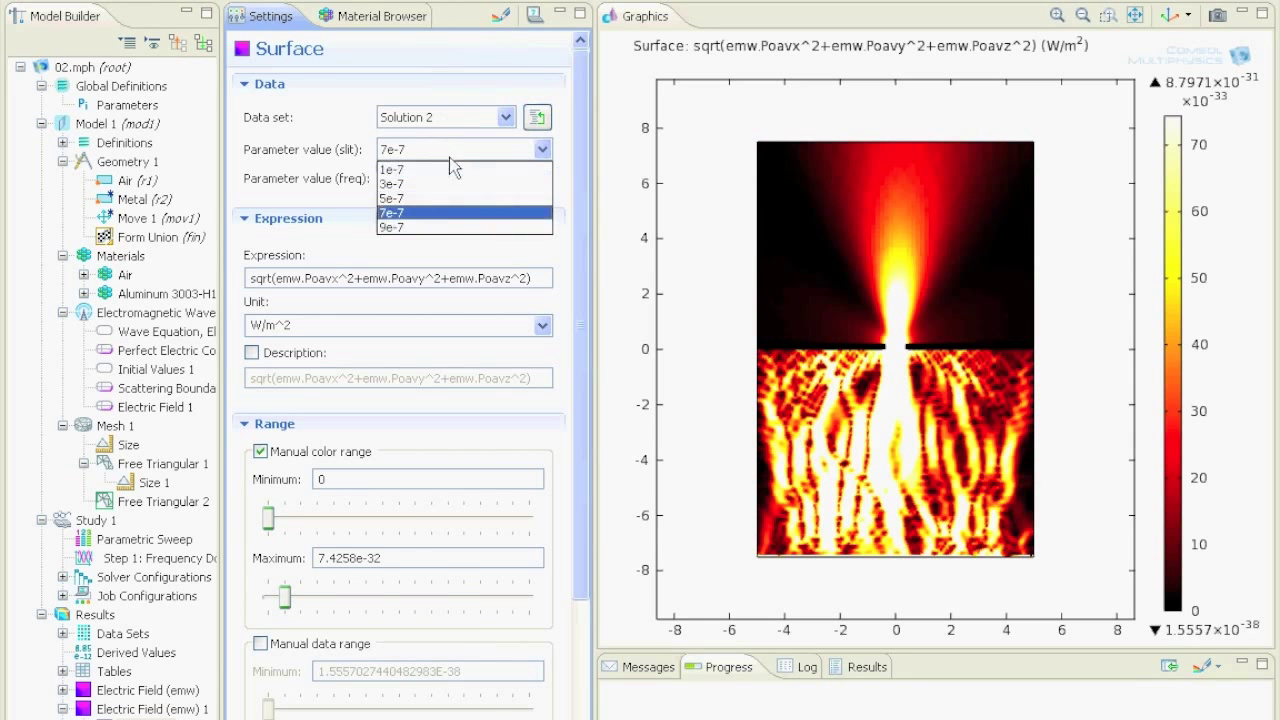
pyautogui.click(456, 227)
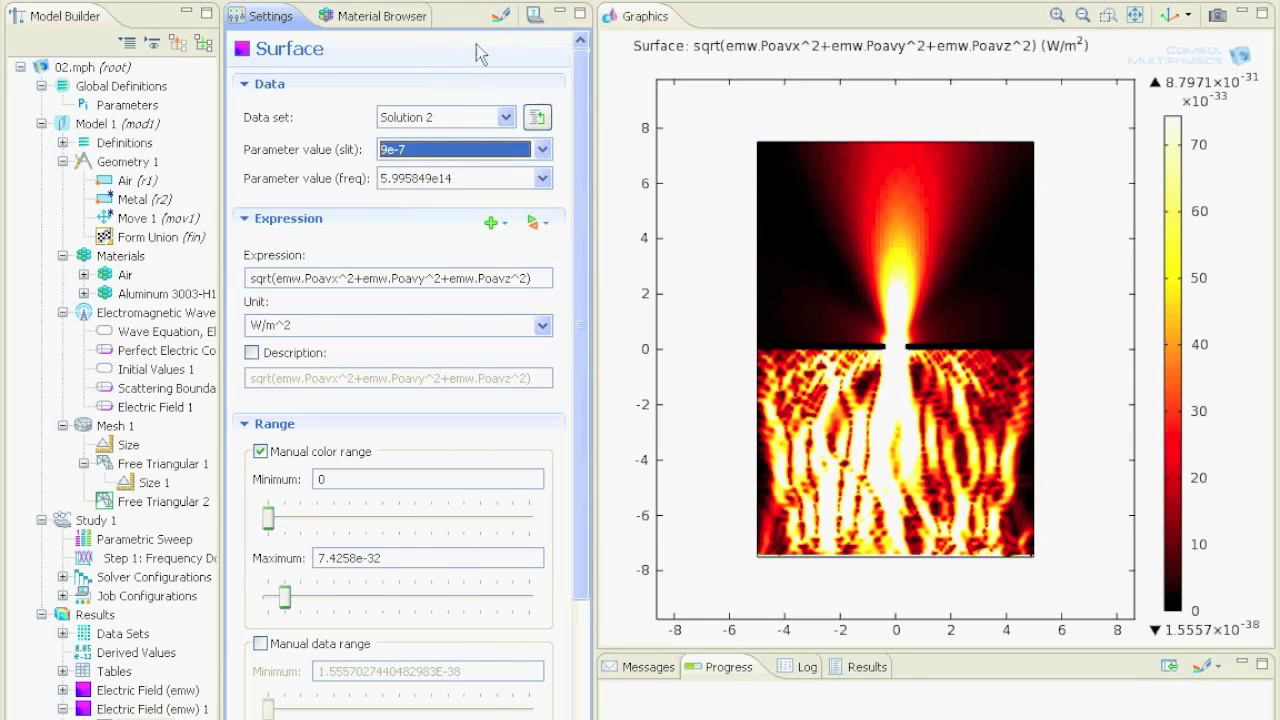
pyautogui.click(504, 20)
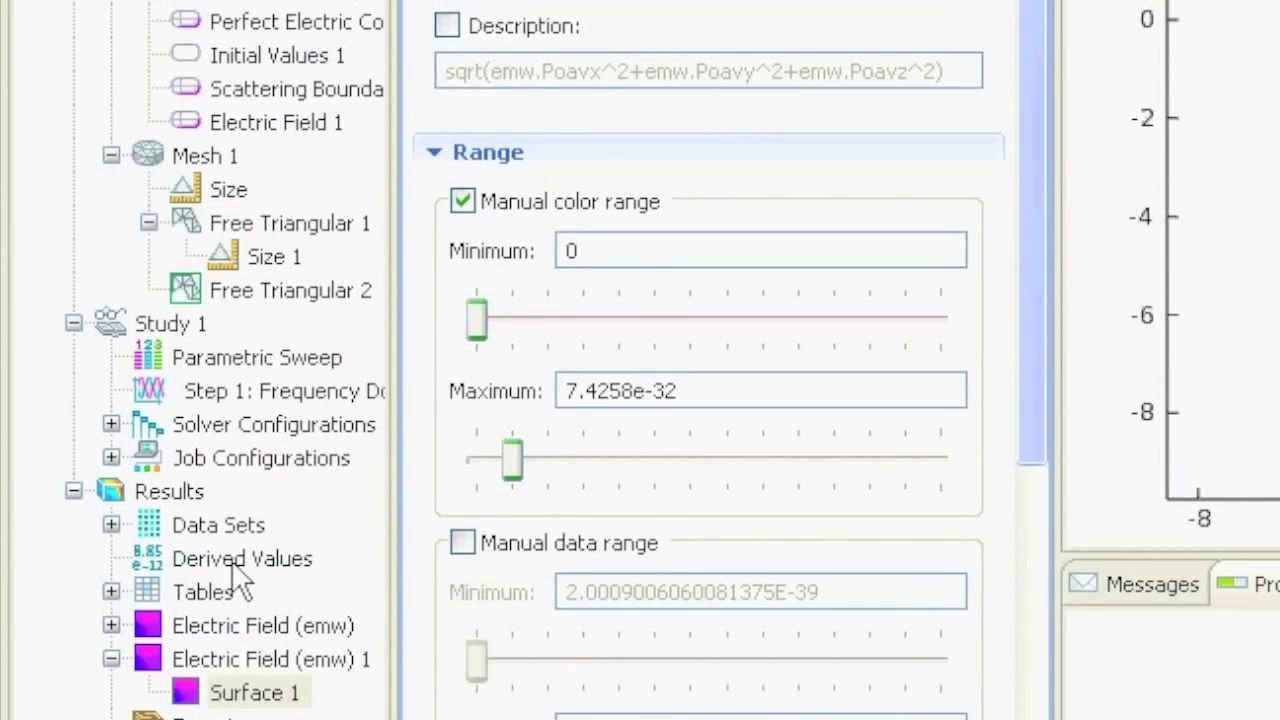
# Add a Line Integration derived value using Solution 2, then show the Electric Field (emw) 1 plot
pyautogui.rightClick(233, 563)
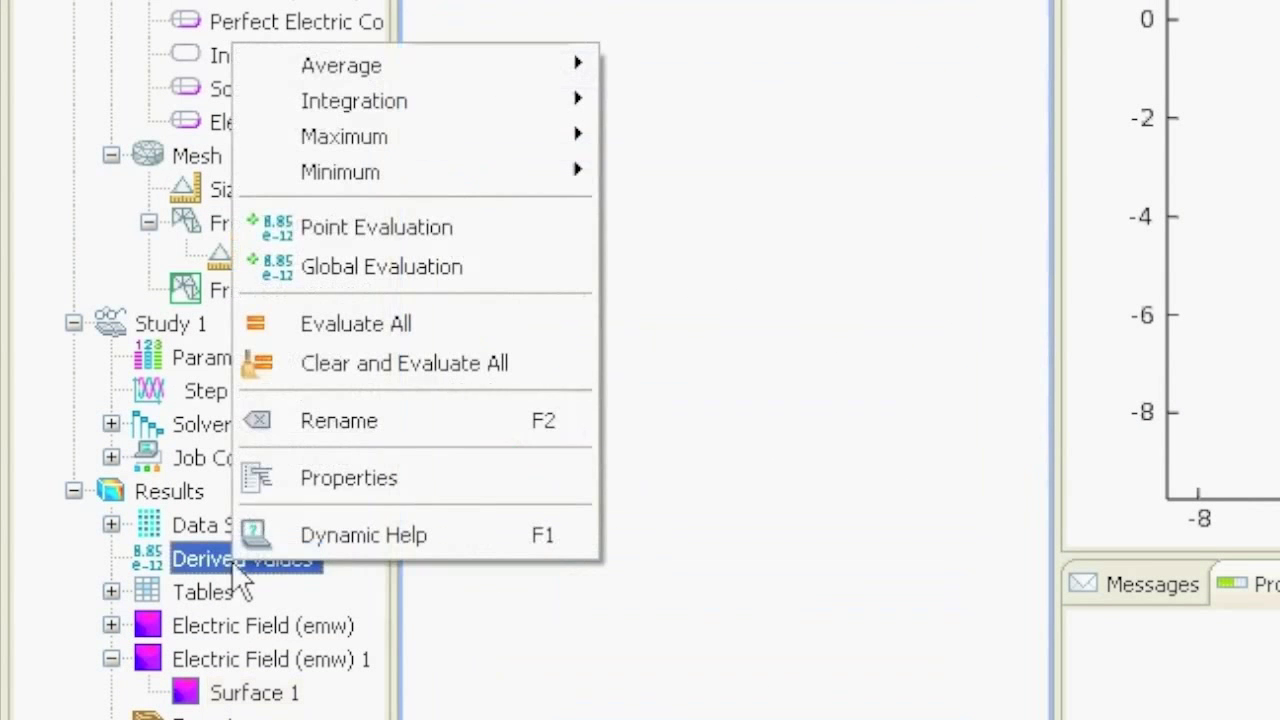
pyautogui.moveTo(468, 104)
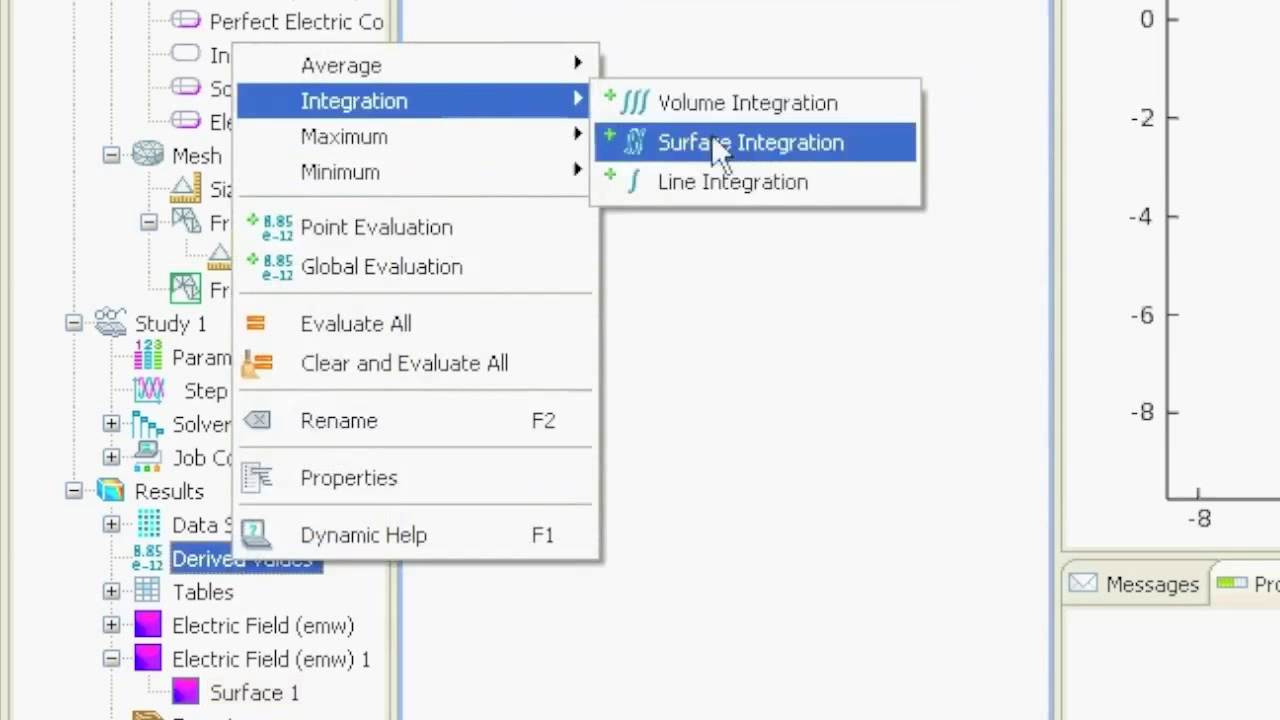
pyautogui.click(843, 182)
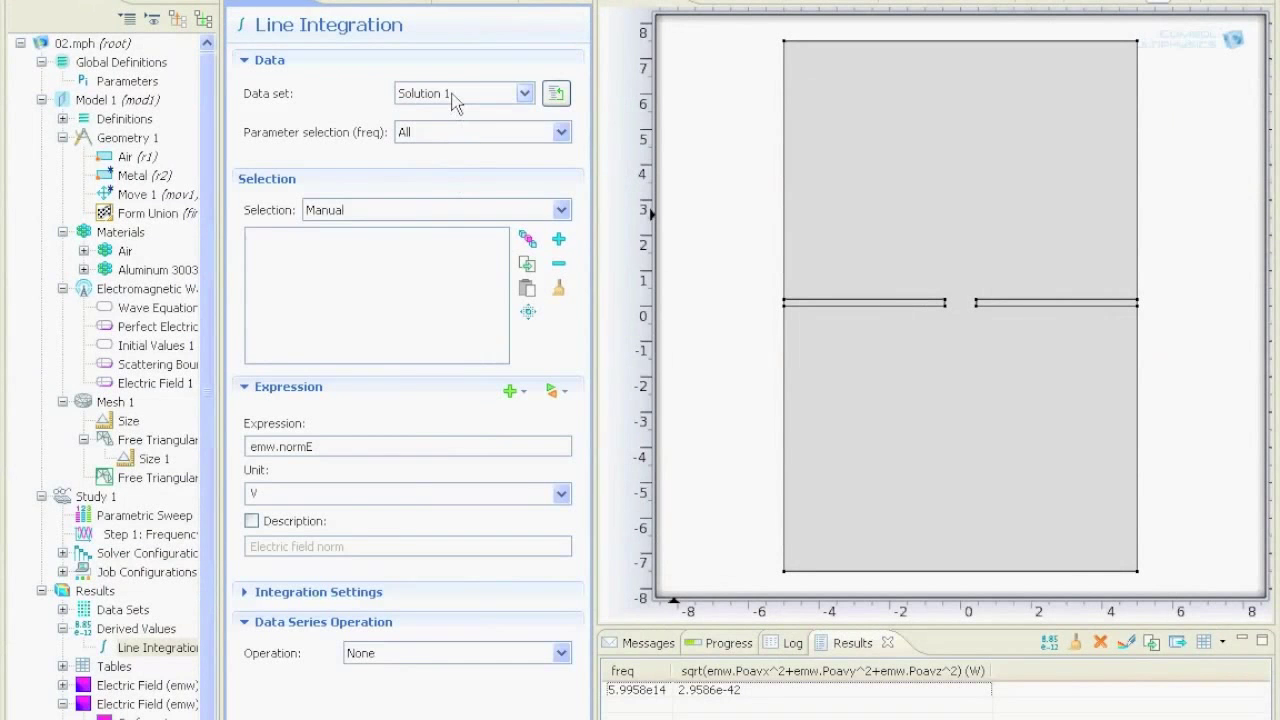
pyautogui.click(487, 96)
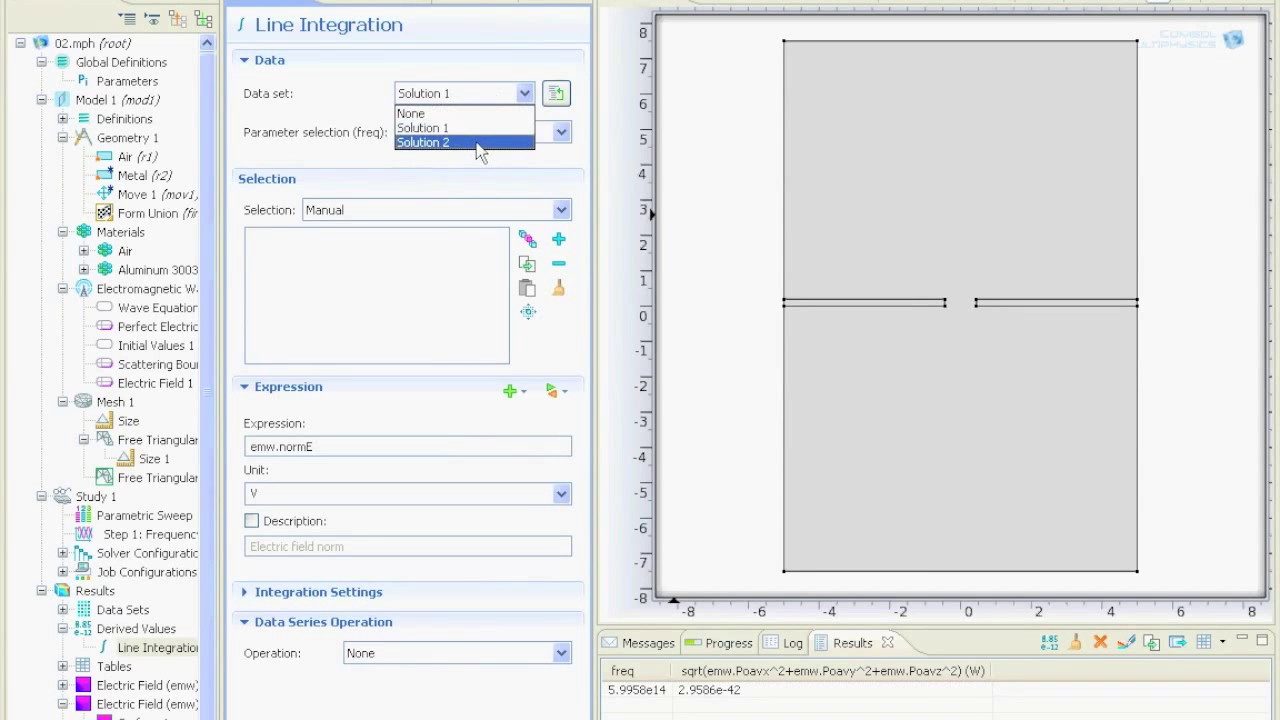
pyautogui.click(480, 143)
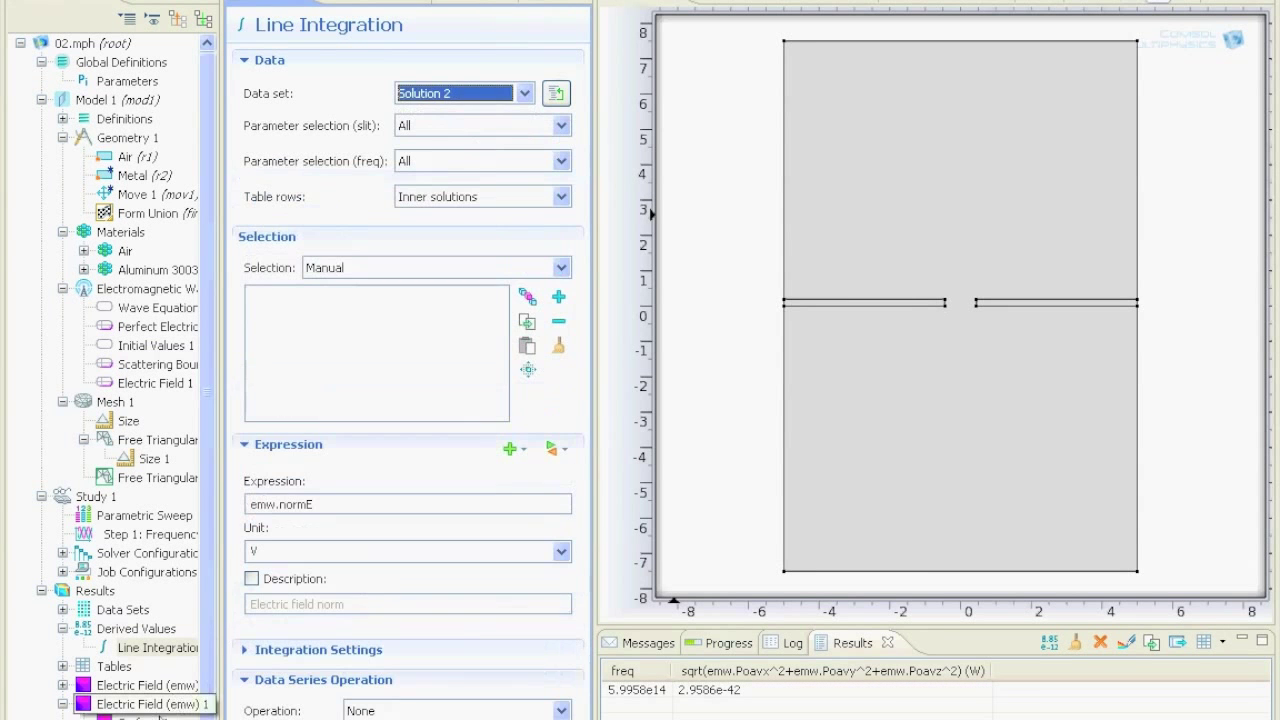
pyautogui.click(143, 705)
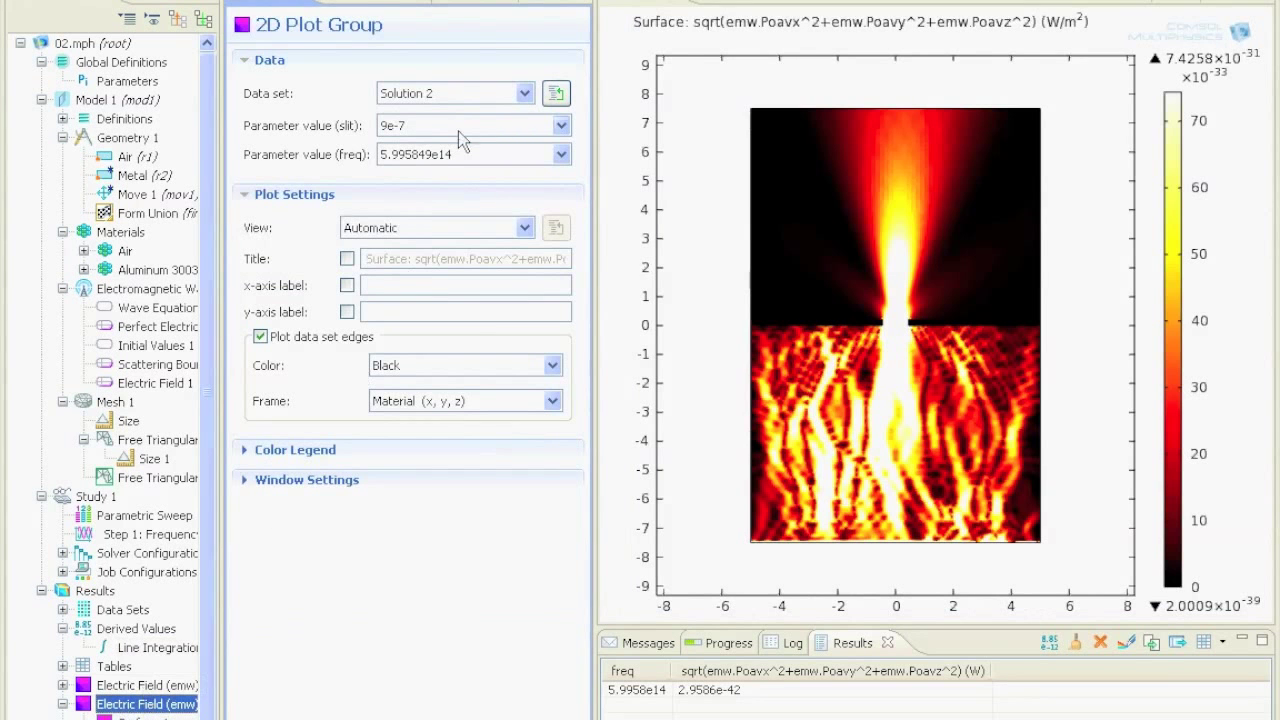
# In the Line Integration settings, take slit values from a list and keep all frequencies
pyautogui.click(155, 649)
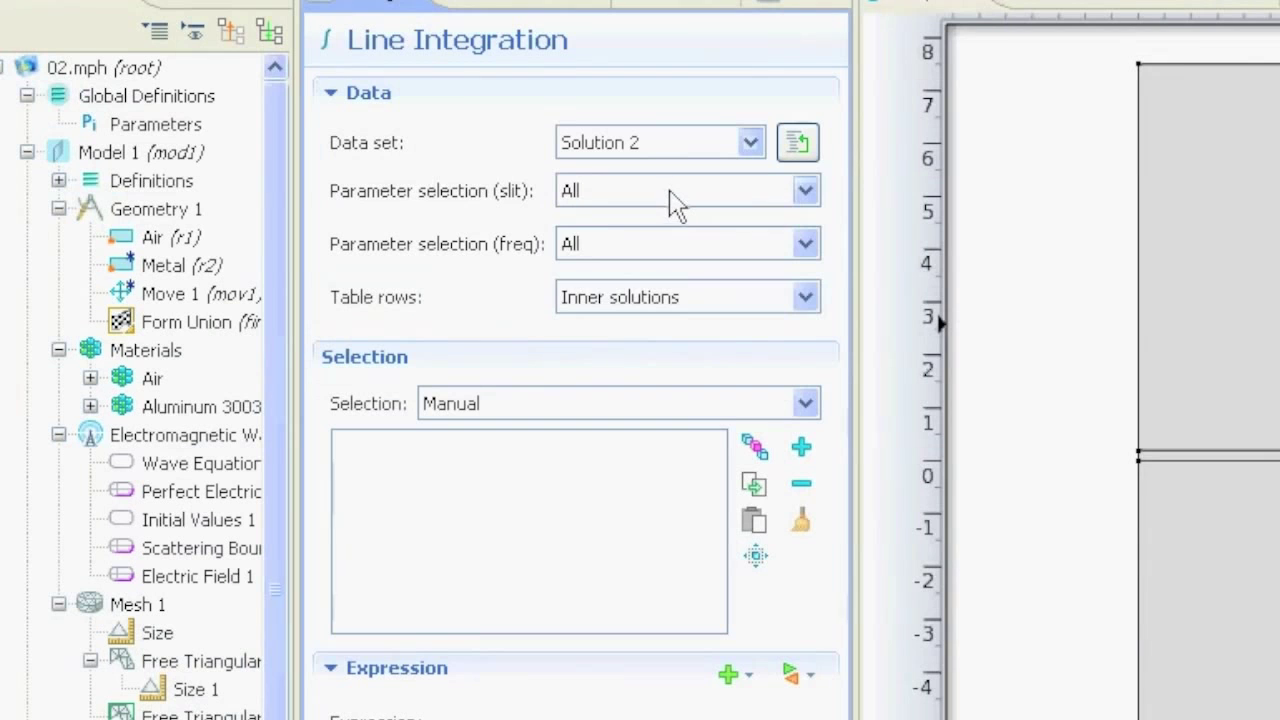
pyautogui.click(674, 200)
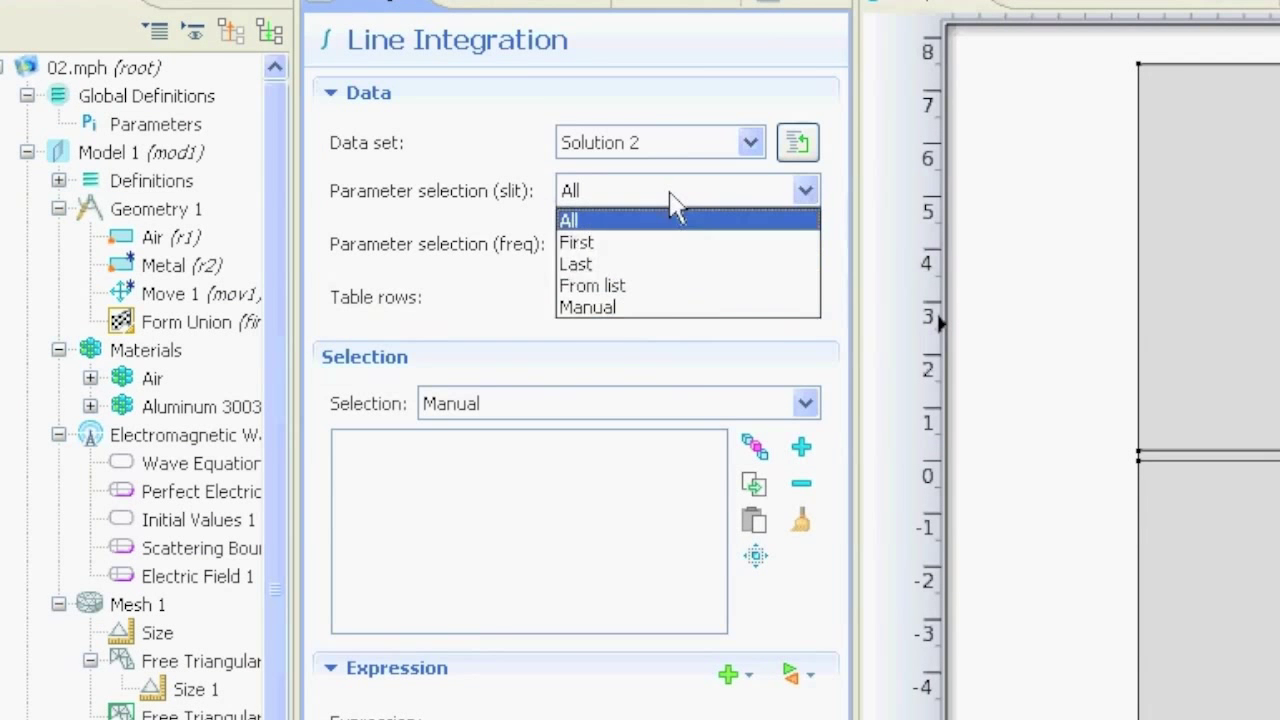
pyautogui.click(664, 287)
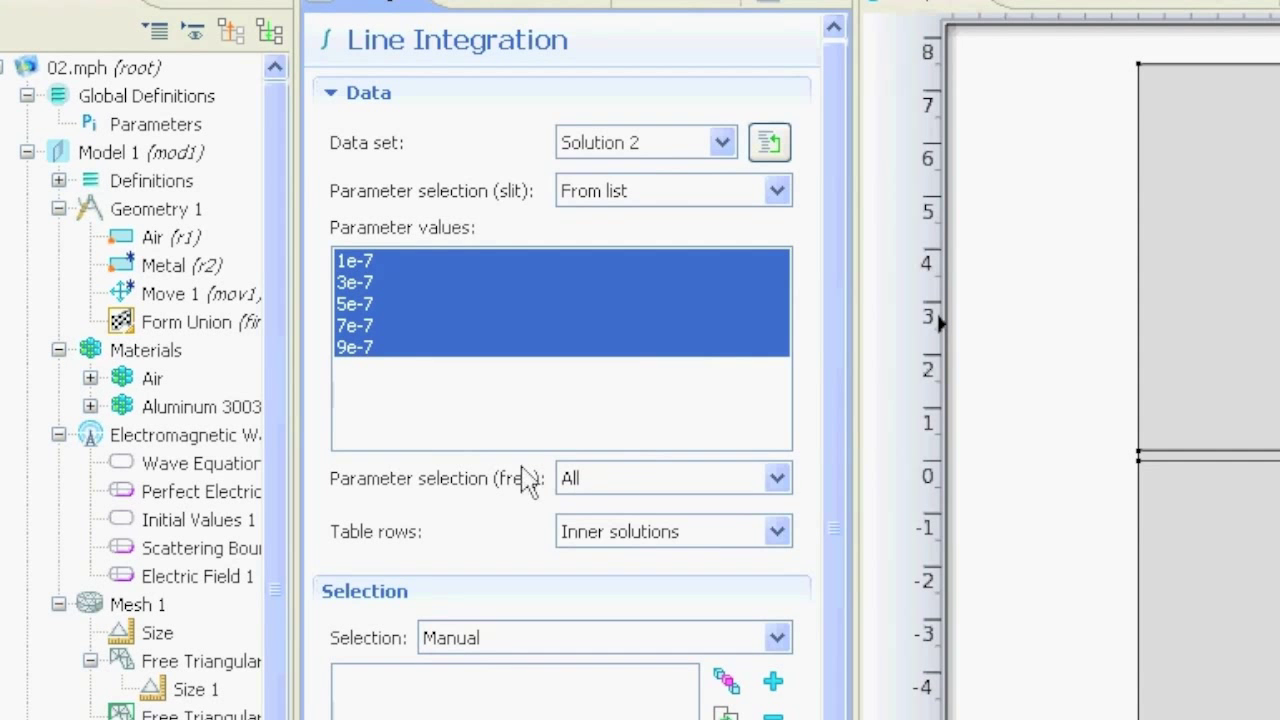
pyautogui.click(645, 485)
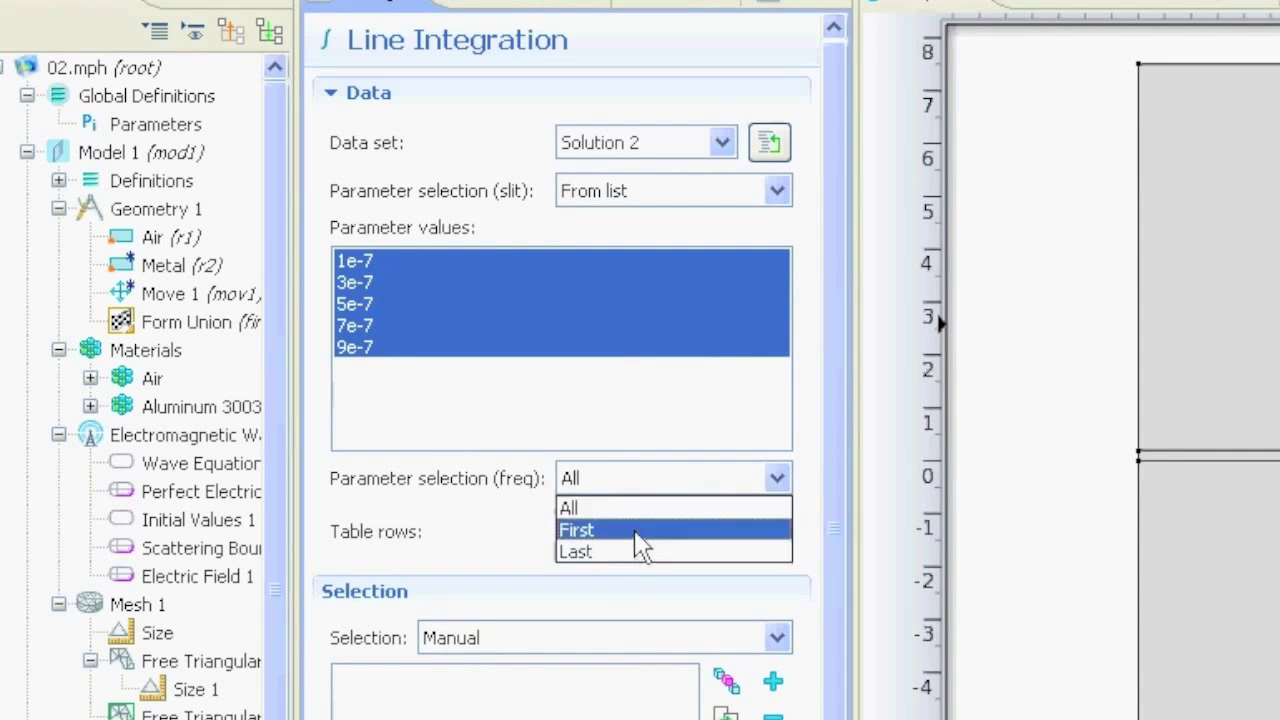
pyautogui.click(640, 485)
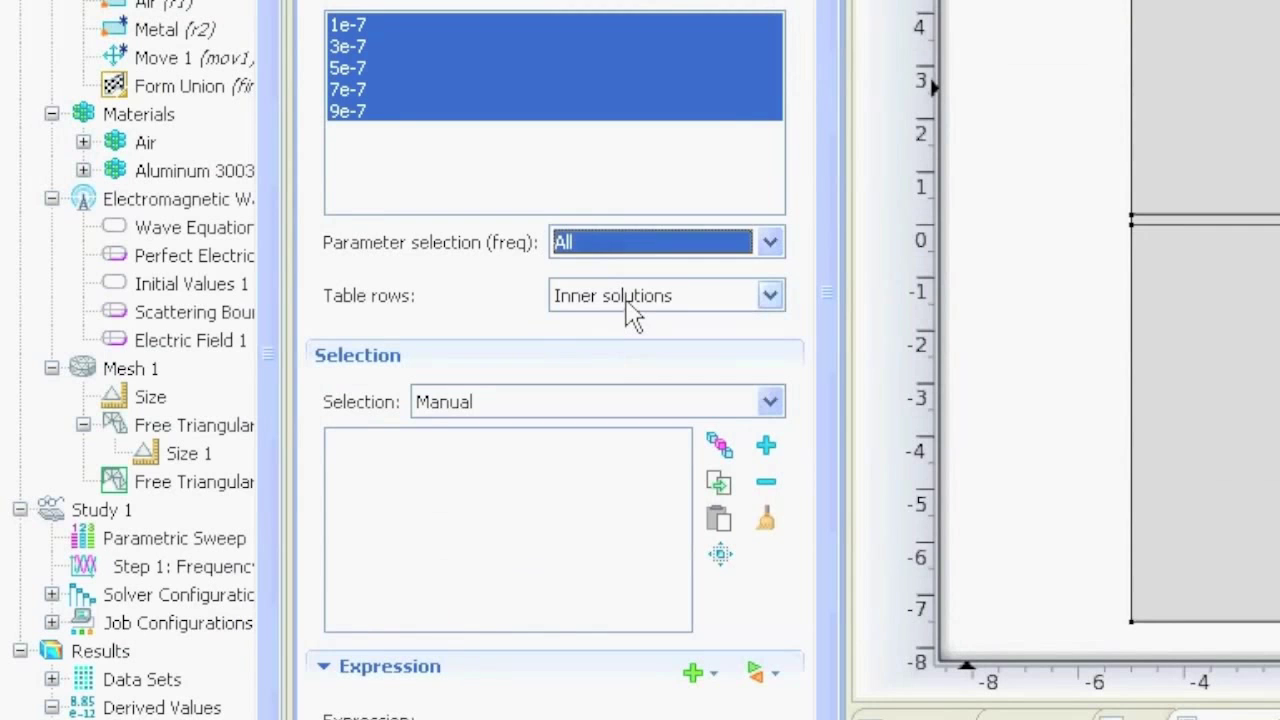
# Keep table rows as inner solutions, integrate over top boundary 7, and clear the results table
pyautogui.click(627, 303)
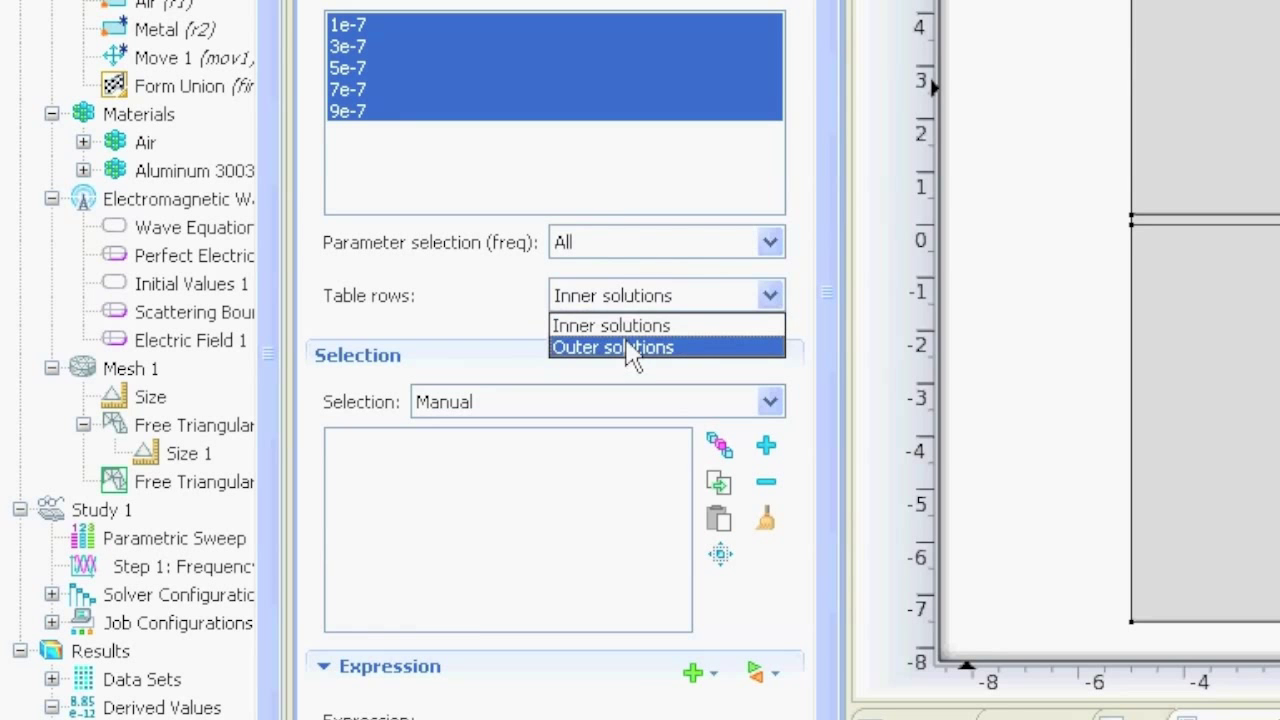
pyautogui.click(630, 350)
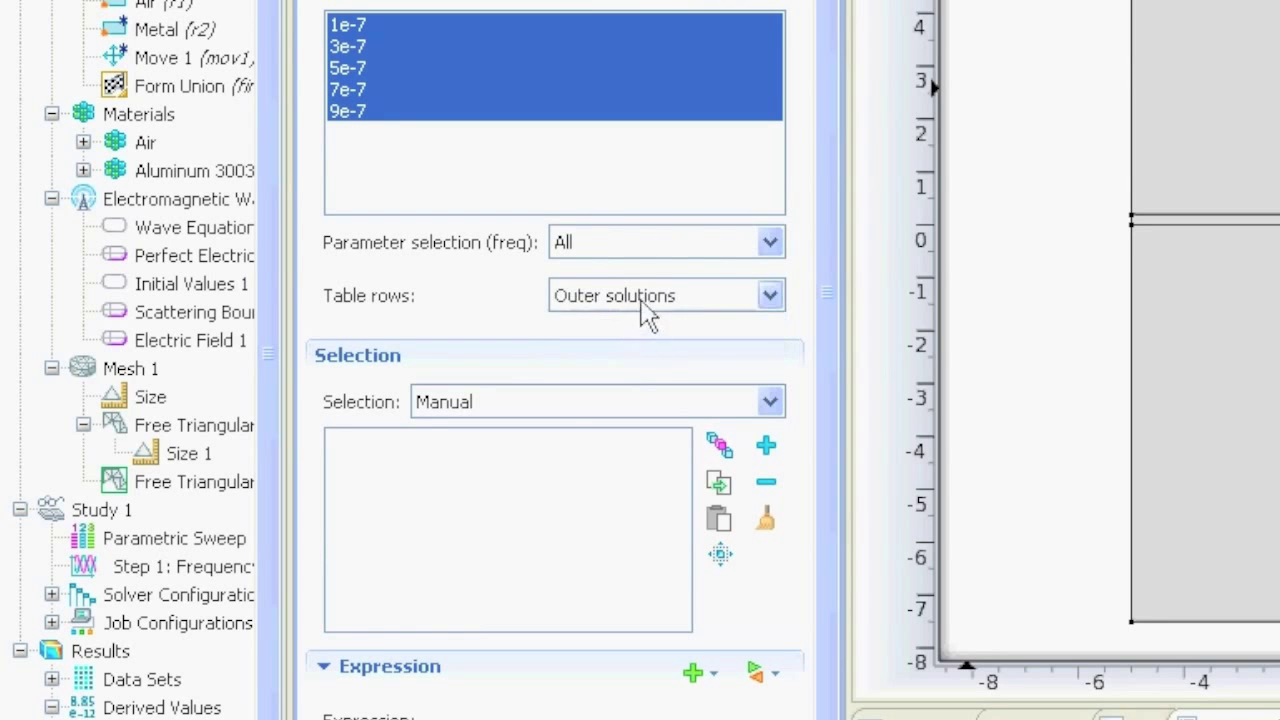
pyautogui.click(648, 300)
pyautogui.click(639, 327)
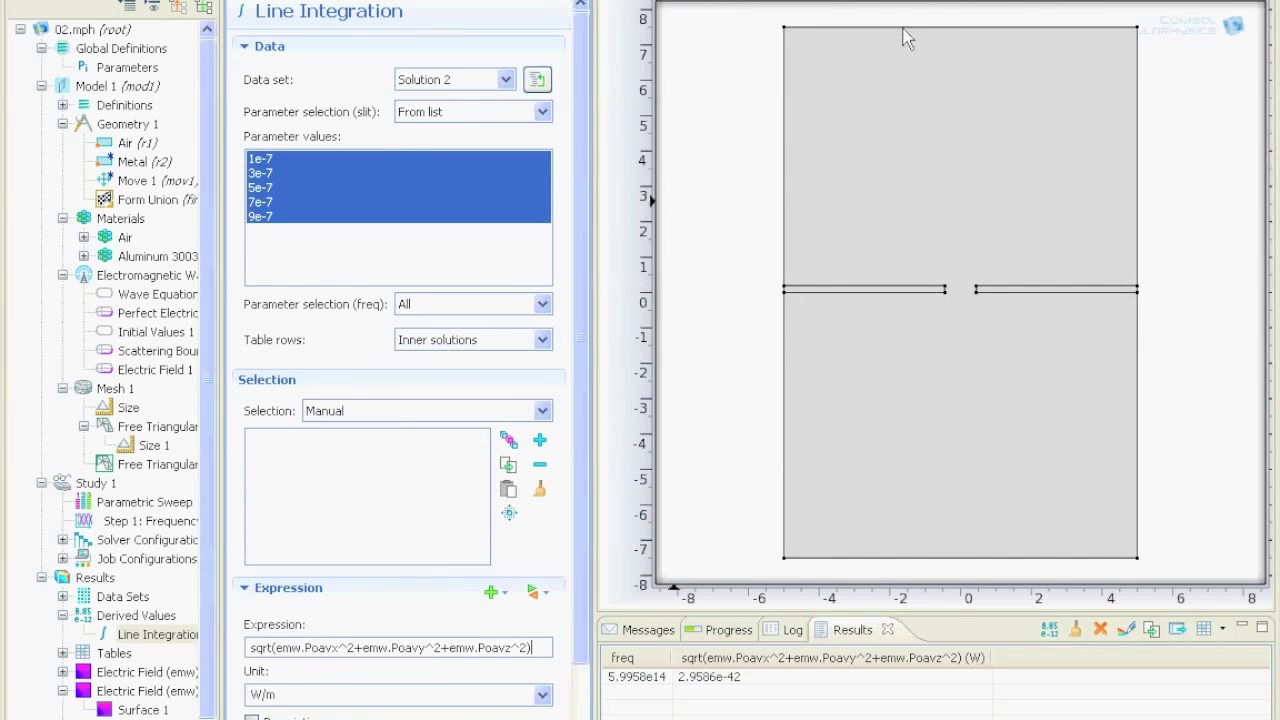
pyautogui.click(905, 28)
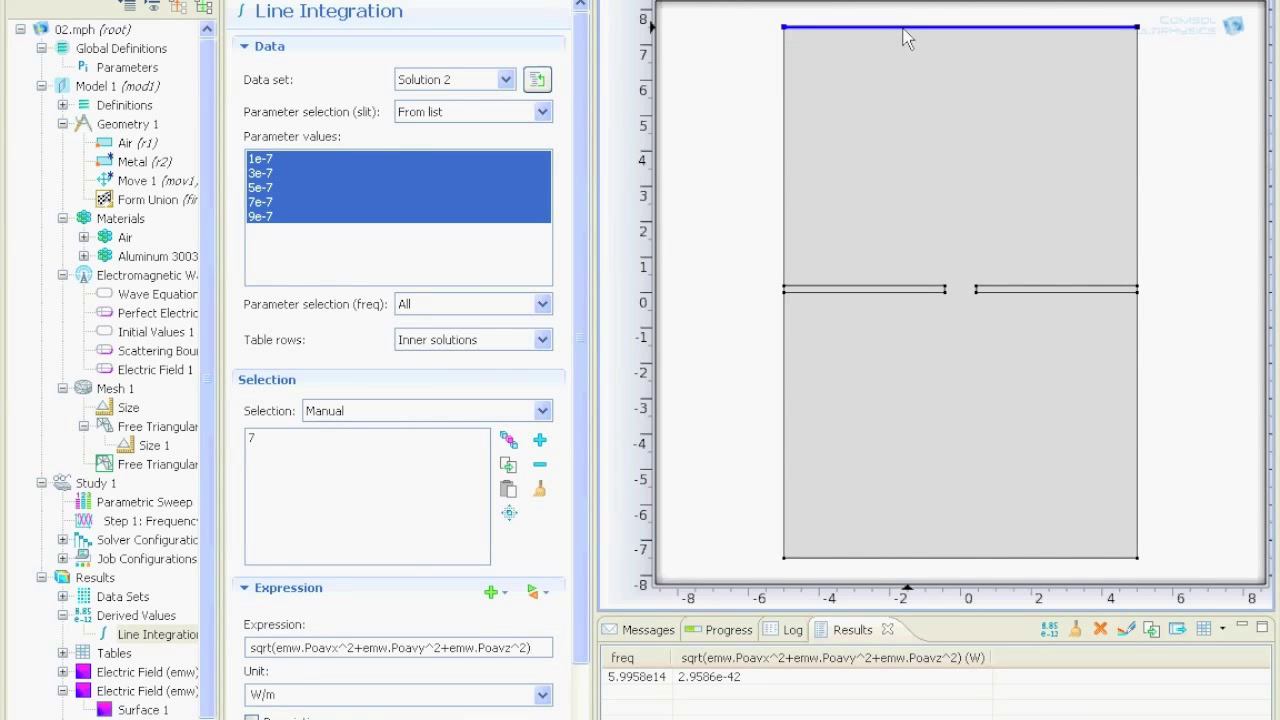
pyautogui.click(1077, 630)
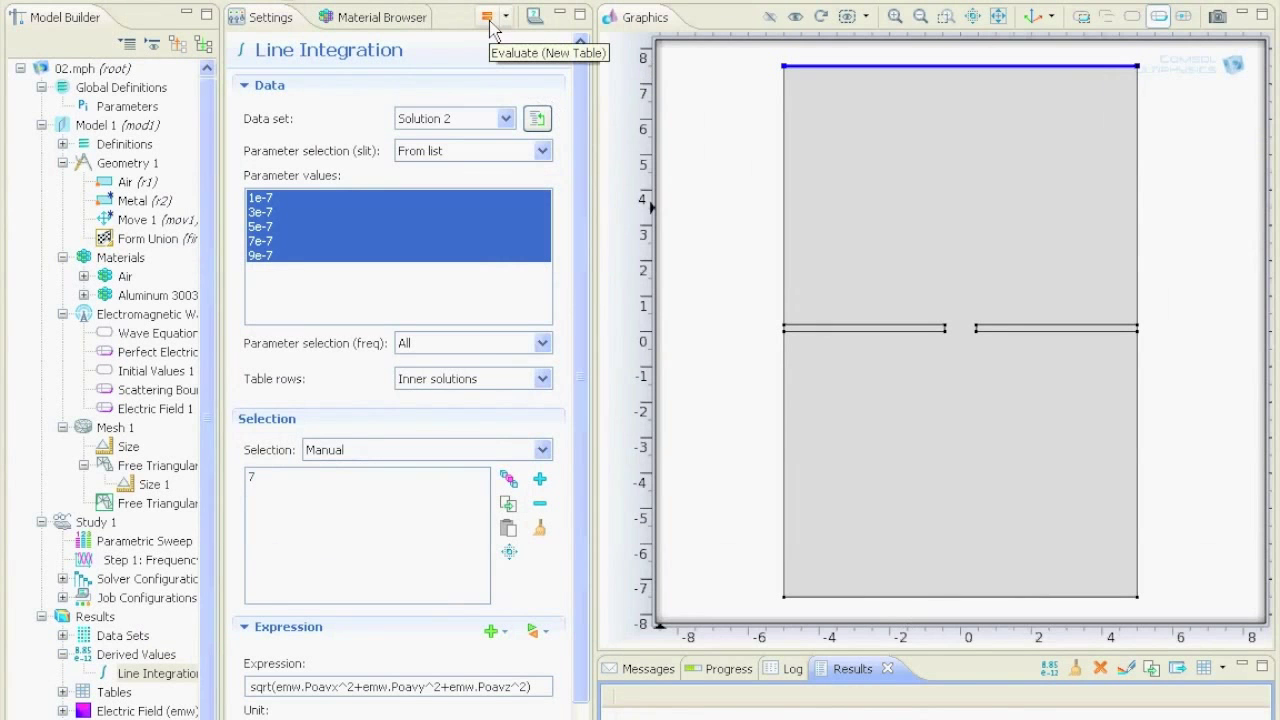
# Evaluate into a new table (slit 1e-7 gives 2.7963e-38, 3e-7 gives 7.6745e-38) and select the row
pyautogui.click(487, 19)
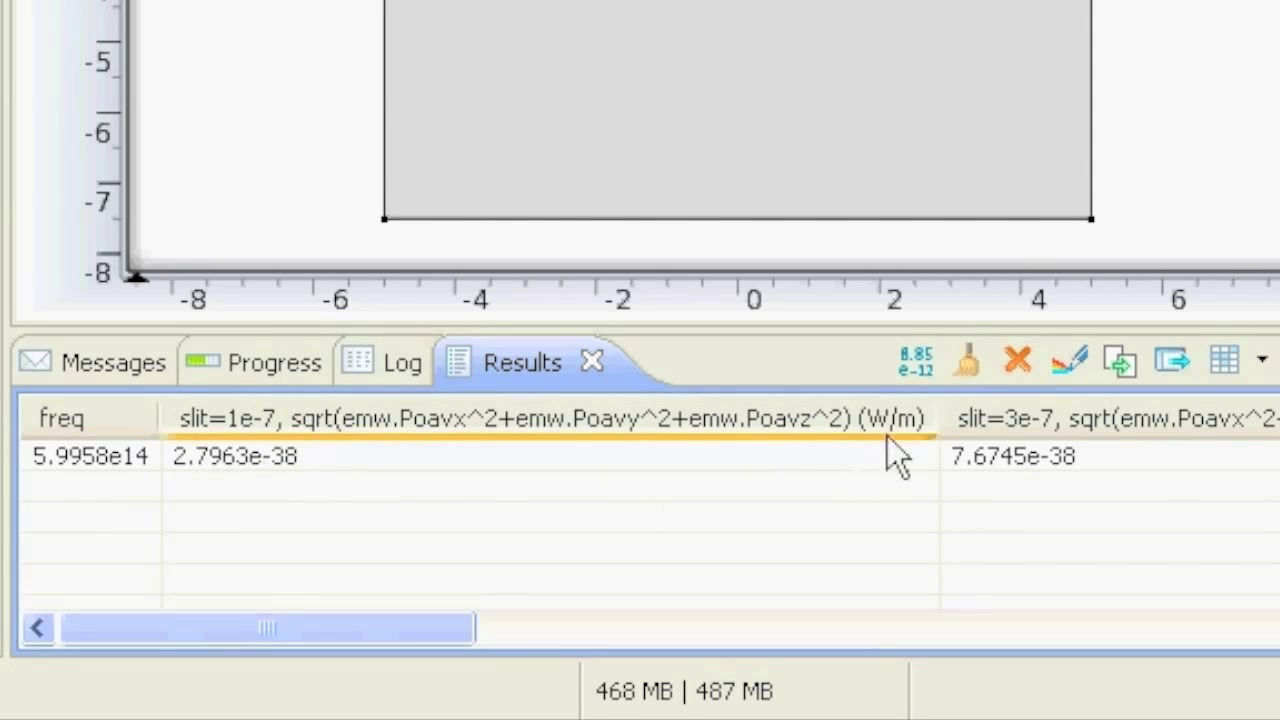
pyautogui.moveTo(380, 630); pyautogui.dragTo(275, 588)
pyautogui.moveTo(268, 467); pyautogui.dragTo(260, 453)
pyautogui.click(260, 453)
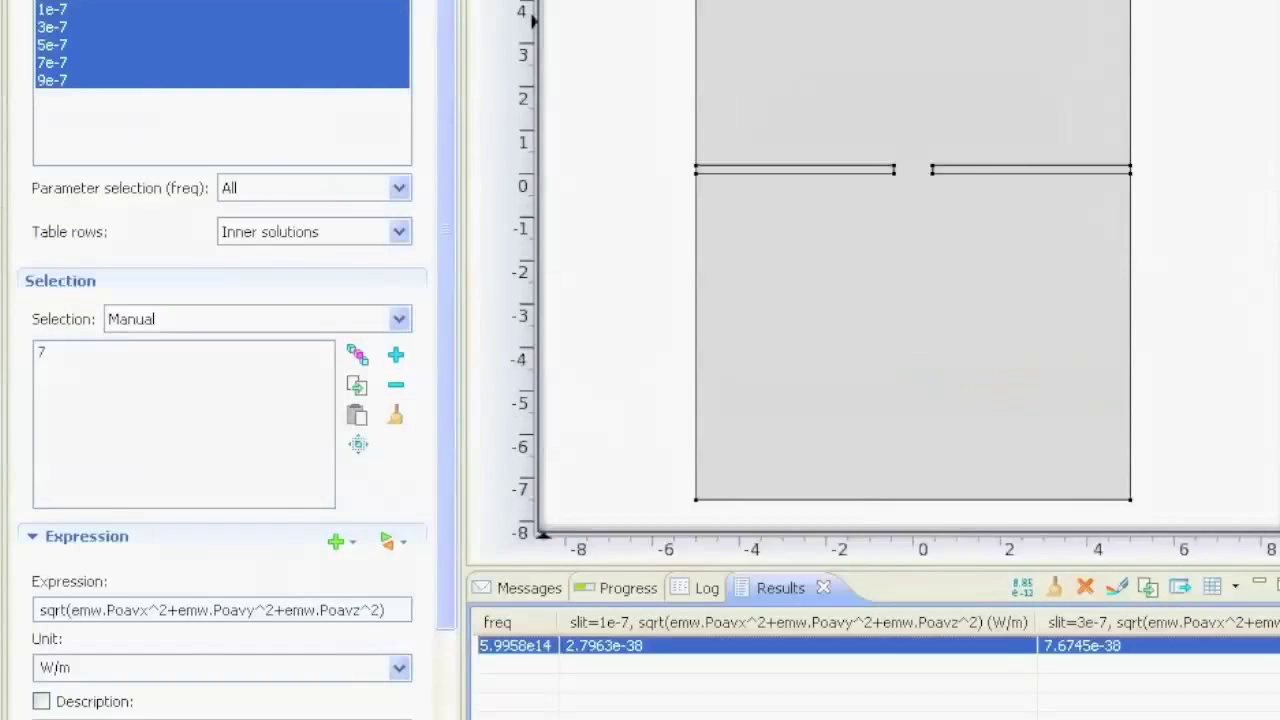
# Paste the line-integration results into an untitled Notepad document and select the trailing values
pyautogui.write('freq\tslit=1e-7, sqrt(emw.Poavx^2+emw.Poavy^2+emw.Poavz^2) (W/m) slit=3e-7, sqrt(emw.Poavx^2+emw.Poavy^2+emw.Poavz^2) (W/m) slit=5e-7, sqrt(emw.Poavx^2+emw.Poavy^2+emw.Poavz^2) (W/m) slit=7e-7, sqrt(emw.Poavx^2+emw.Poavy^2+emw.Poavz^2) (W/m) slit=9e-7, sqrt(emw.Poavx^2+emw.Poavy^2+emw.Poavz^2) (W/m)\t5.9958e14 2.7963e-38\t7.6745e-38\t1.3977e-37\t1.109e-37 1.0946e-37')
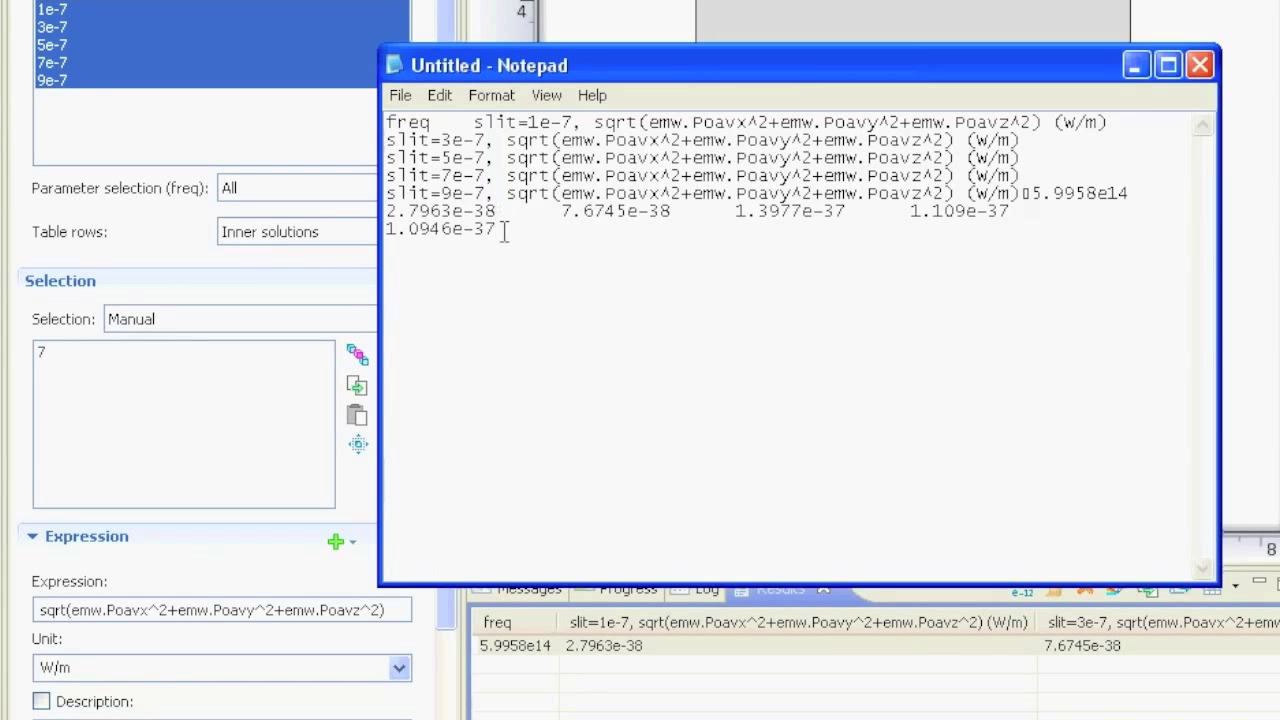
pyautogui.moveTo(572, 226); pyautogui.dragTo(523, 205)
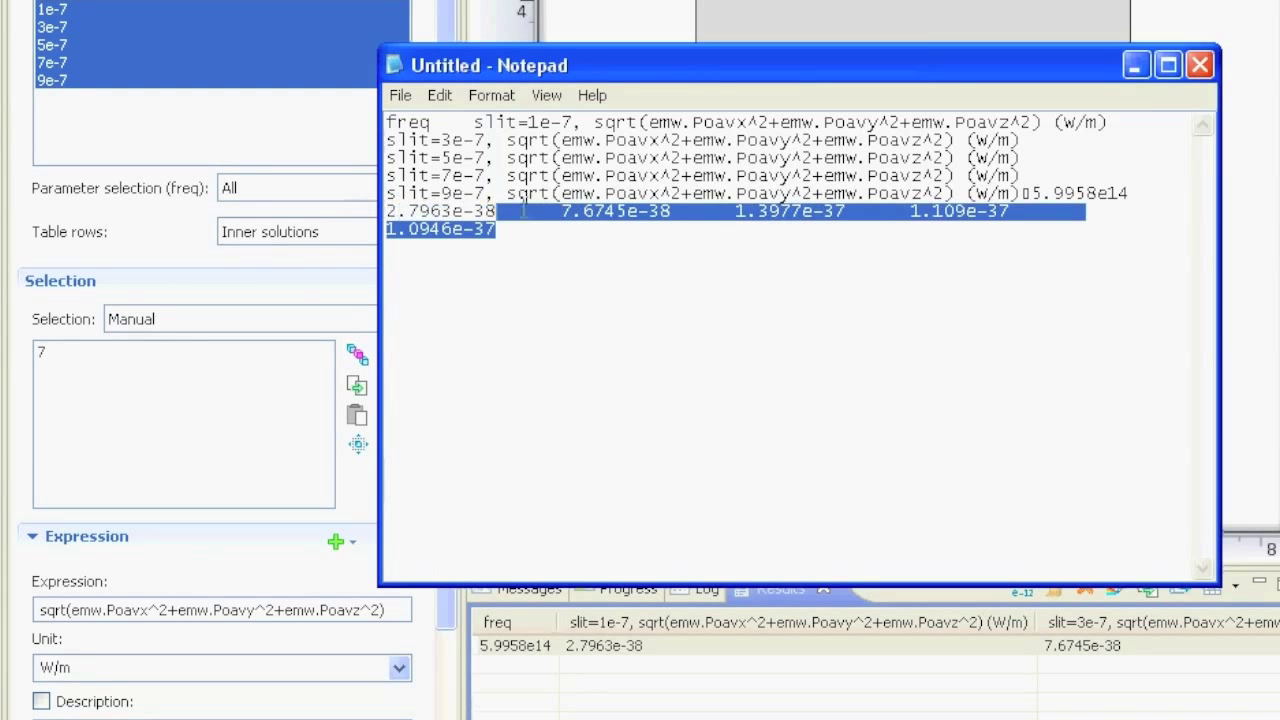